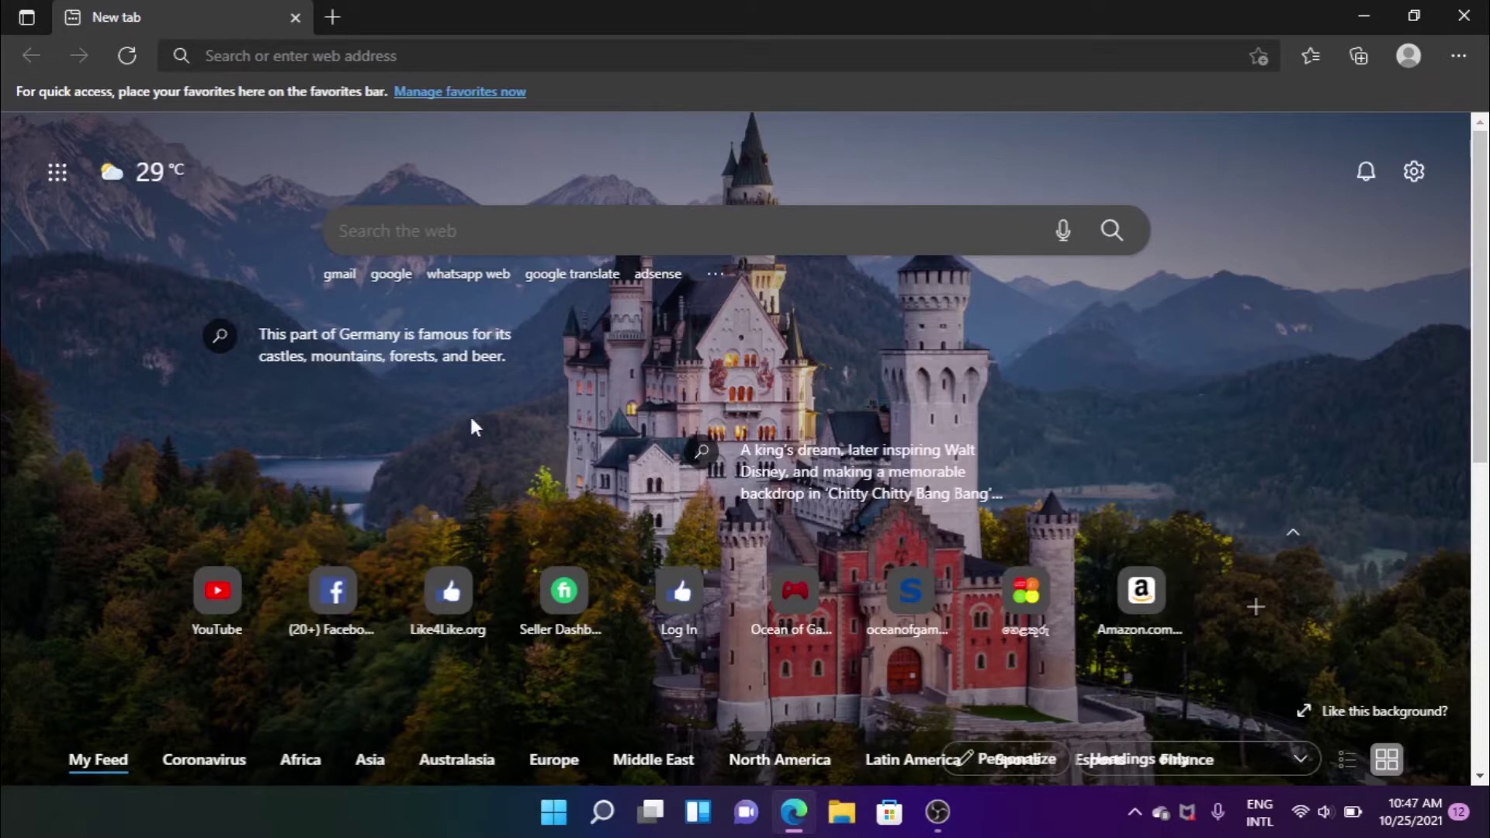
- Open YouTube using the quick-link tile on Edge's new tab page
click(213, 597)
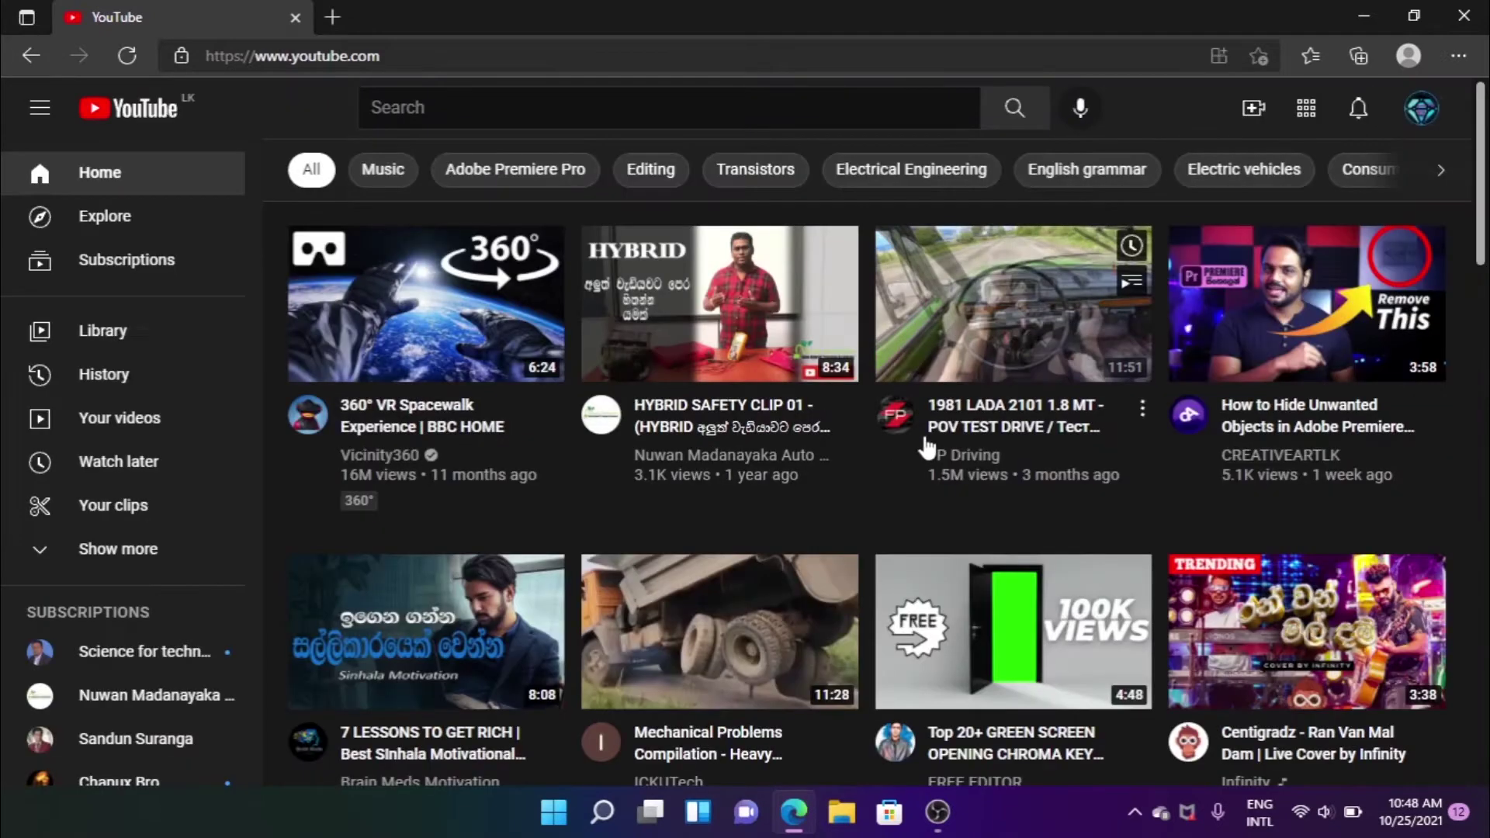
- Go to the YouTube Studio Channel dashboard from the profile avatar's account menu
click(1424, 113)
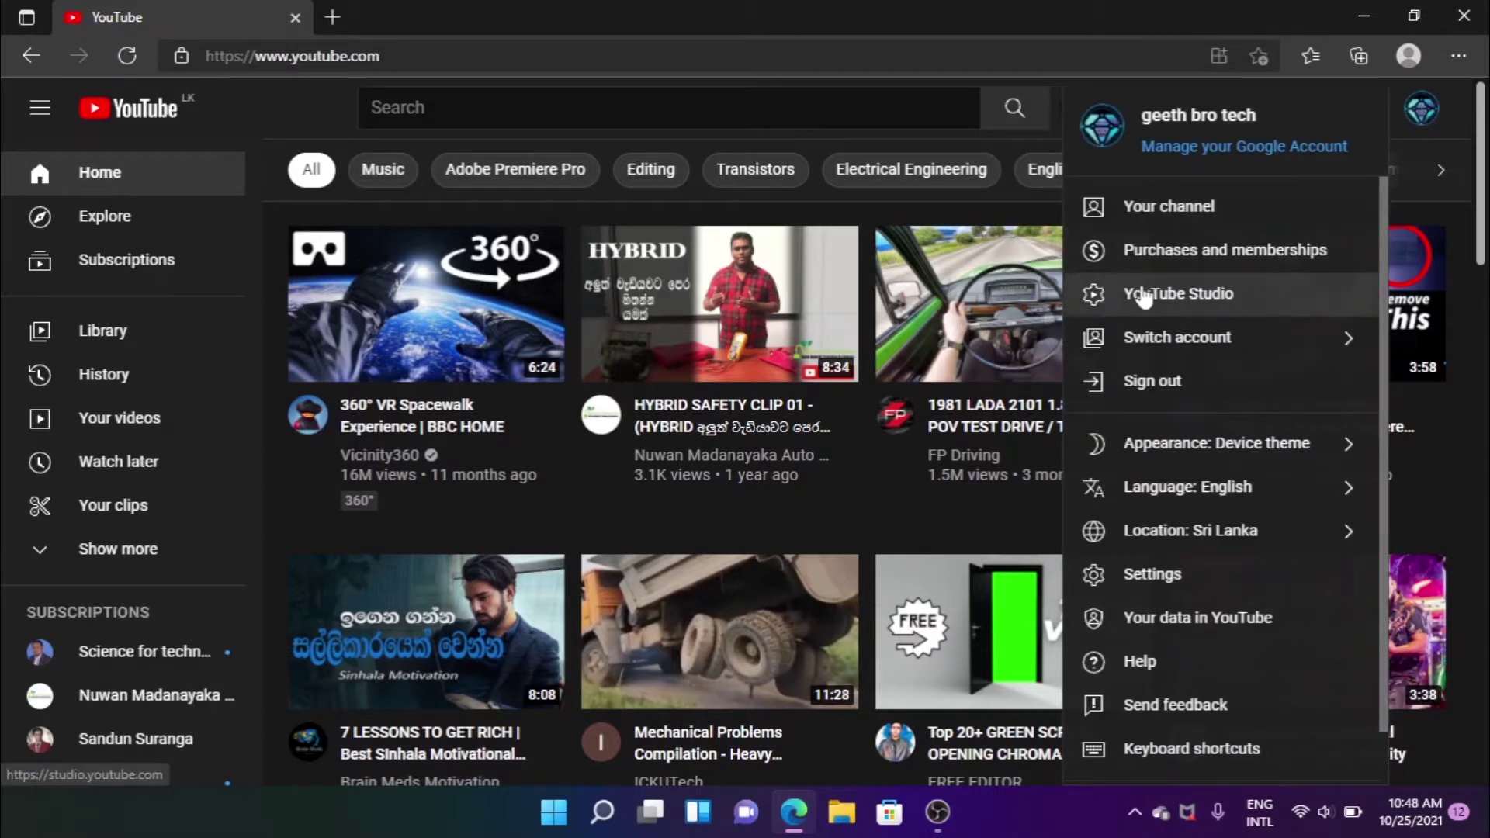
click(1218, 295)
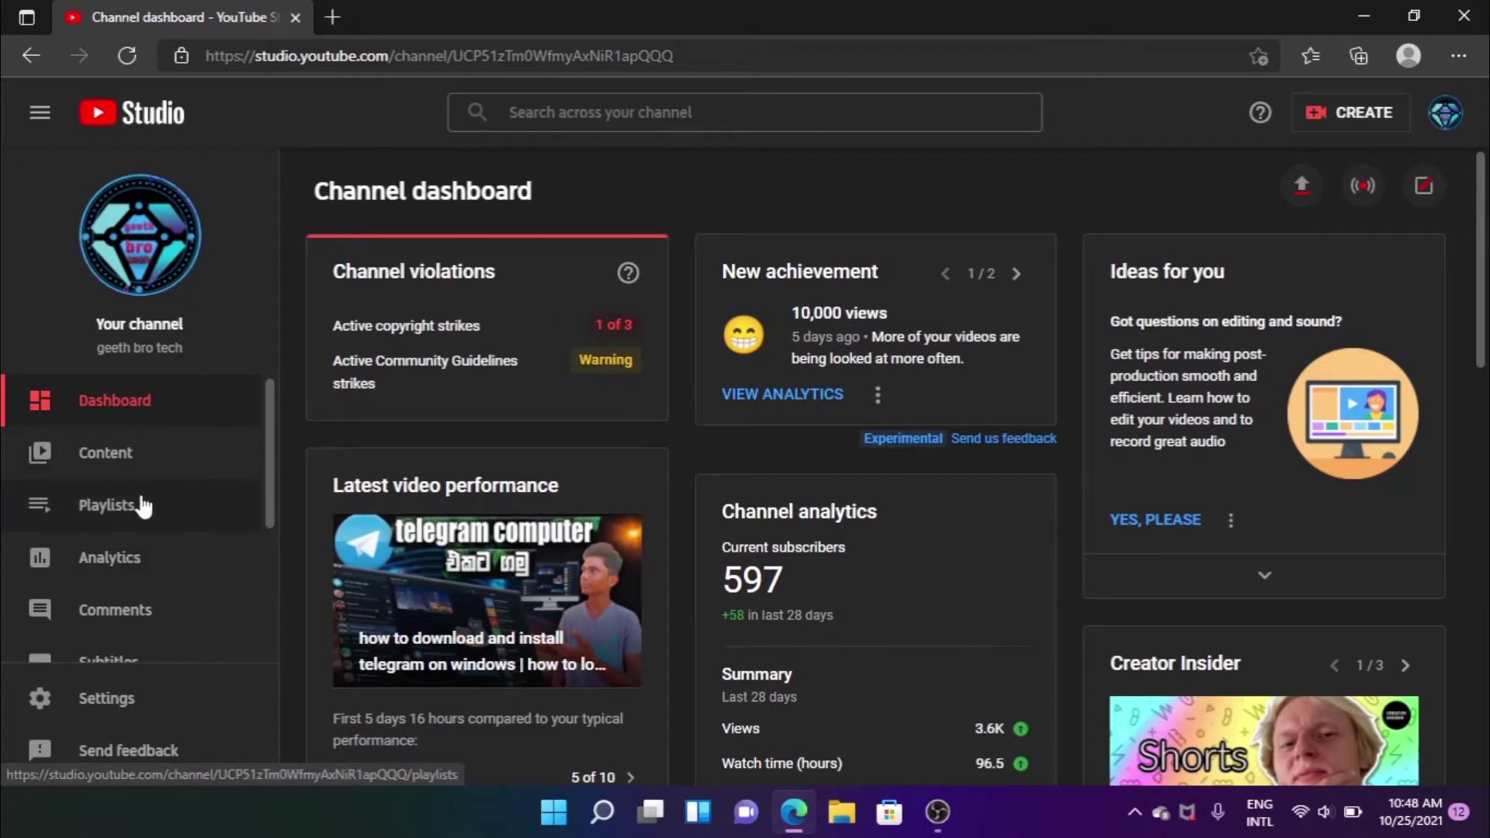
scroll(148, 506, down, 3)
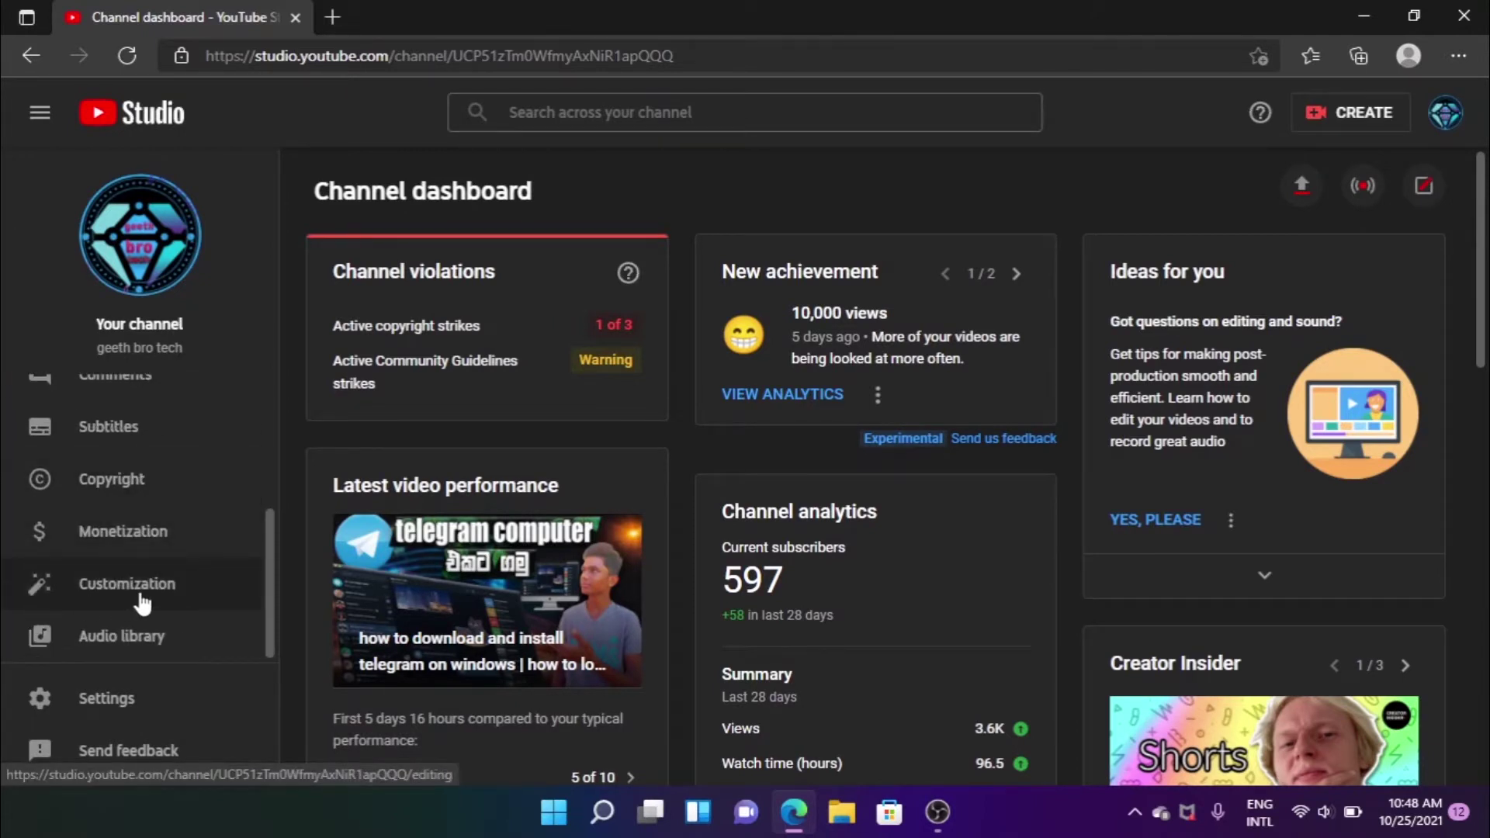
- Open Customization's Layout tab and review the Uploads and three playlist featured sections
click(163, 591)
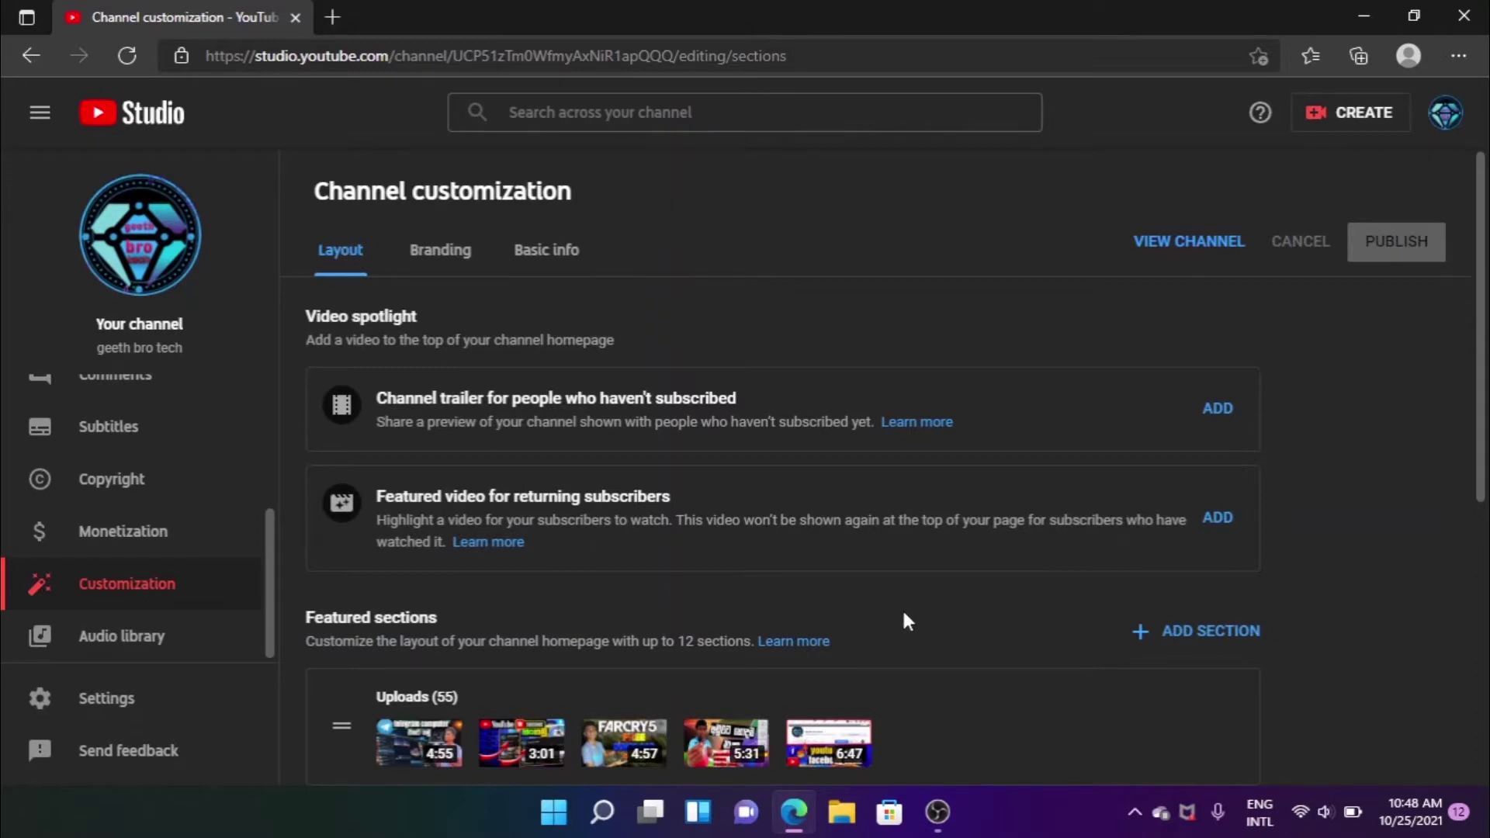
scroll(959, 611, down, 3)
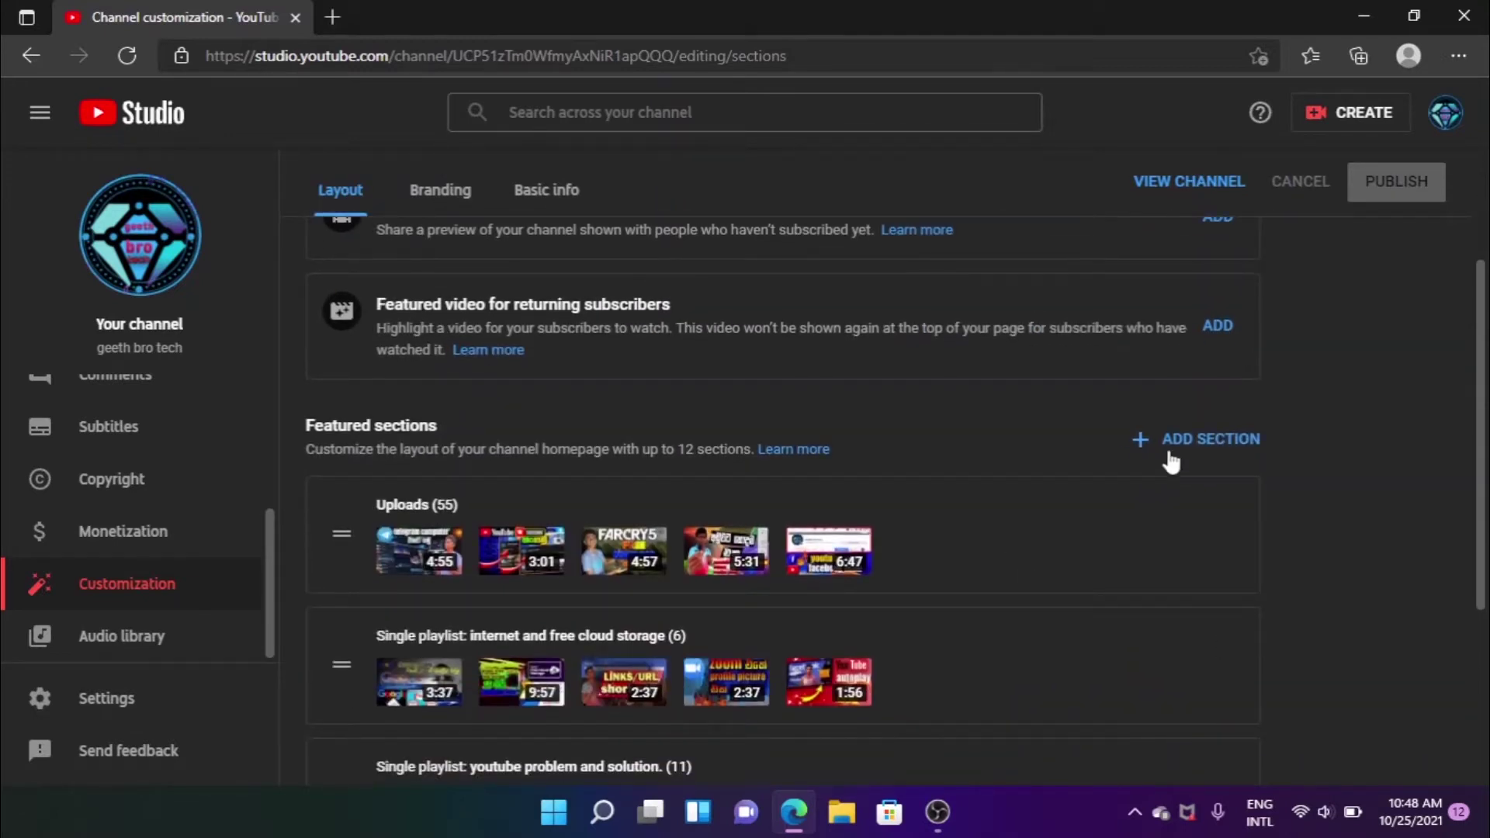
scroll(839, 572, down, 3)
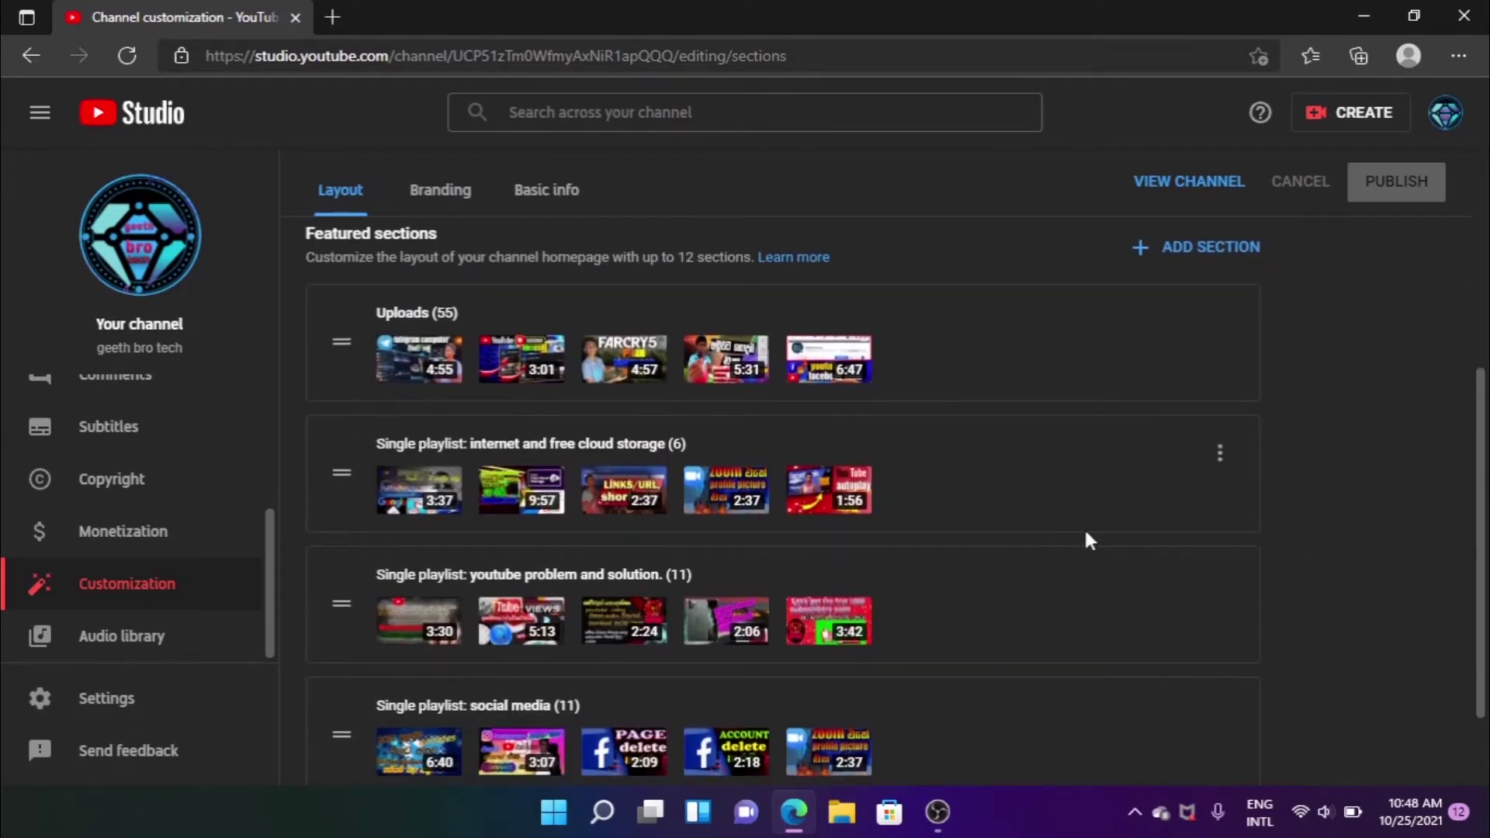
scroll(1048, 527, down, 2)
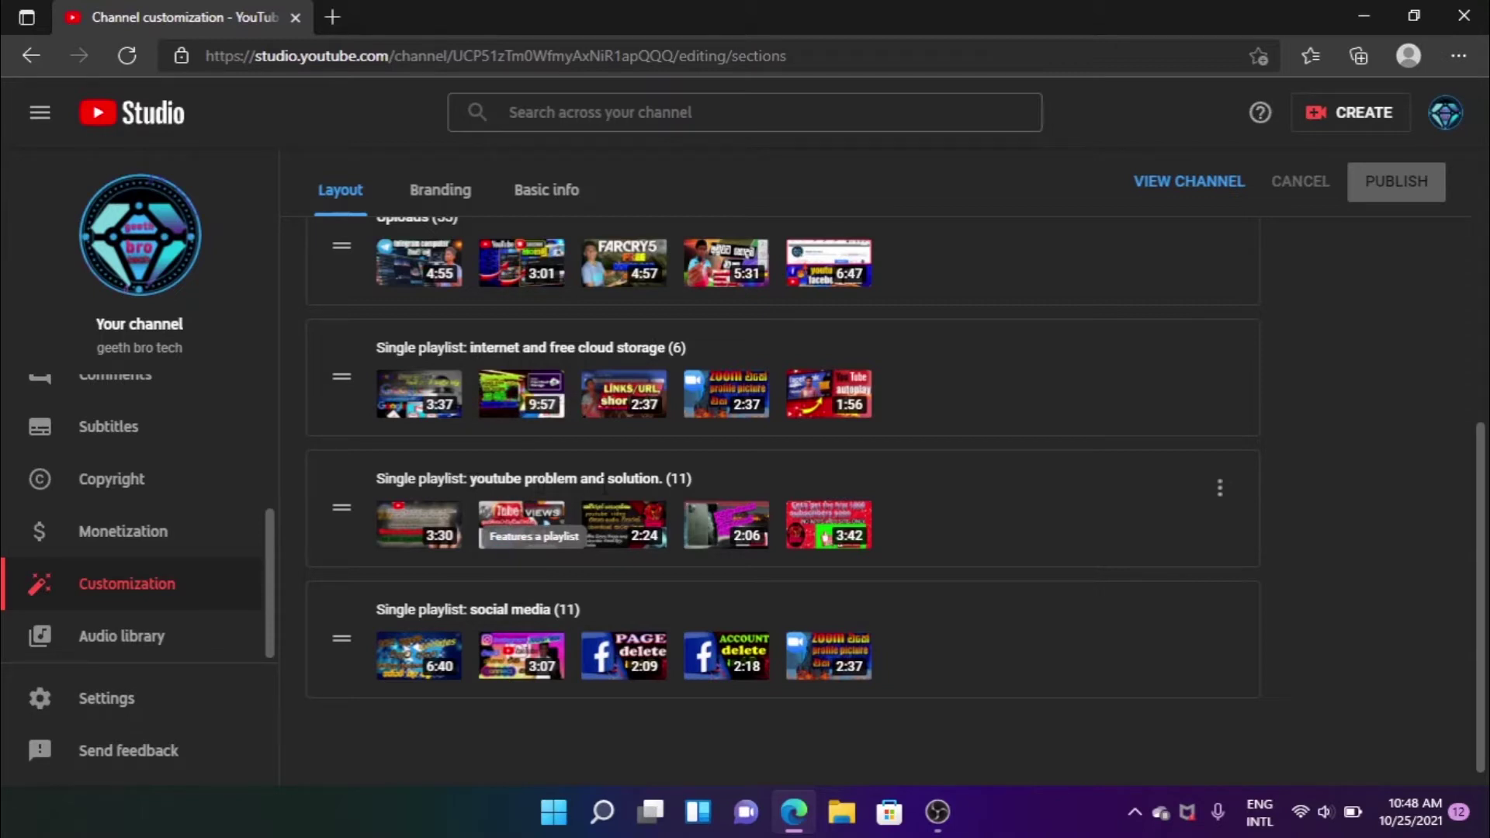
scroll(853, 532, up, 3)
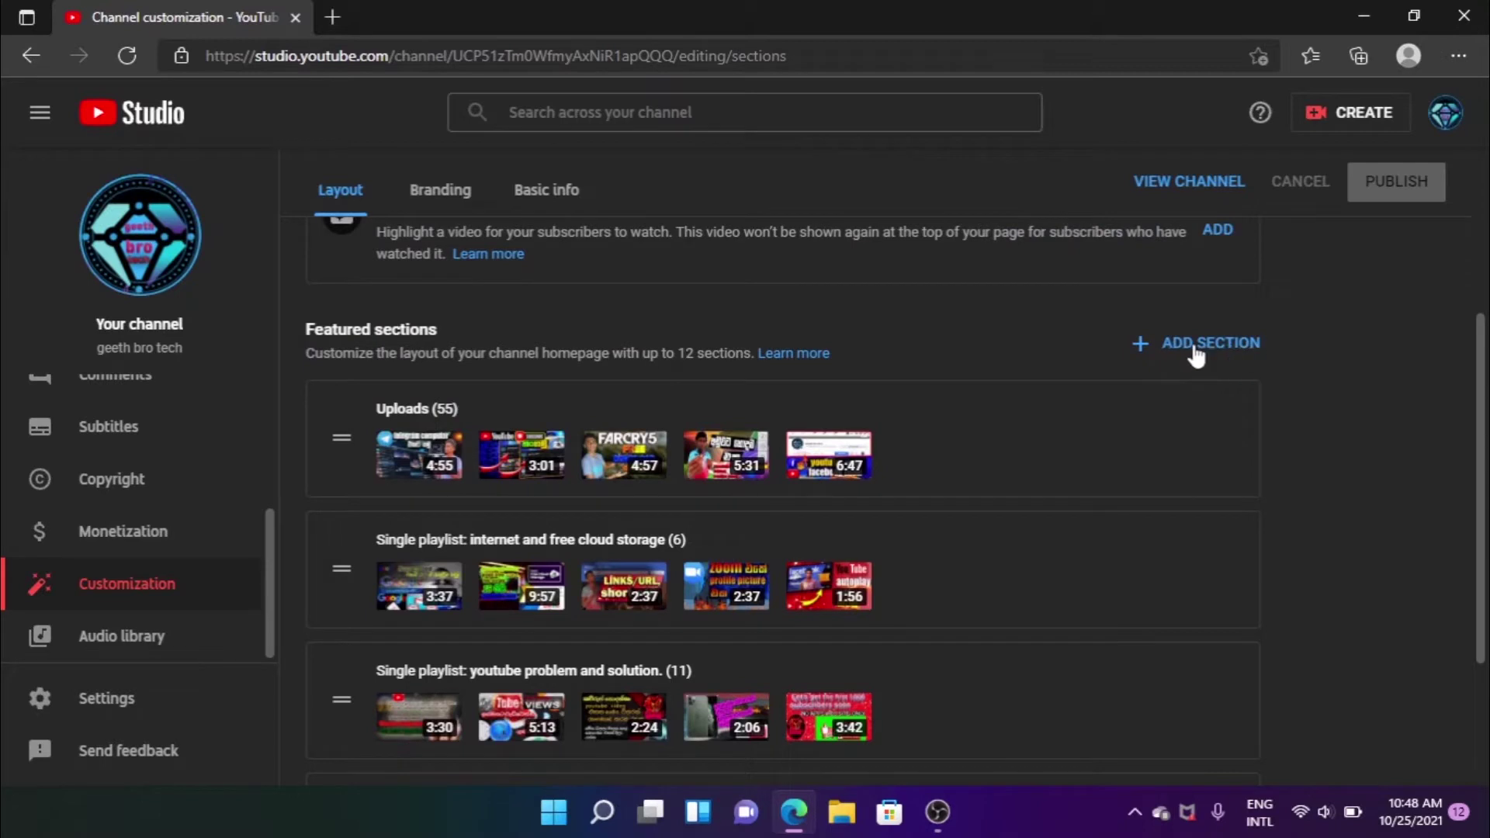
- Add a Short videos section, chosen from the ADD SECTION type list
click(1213, 353)
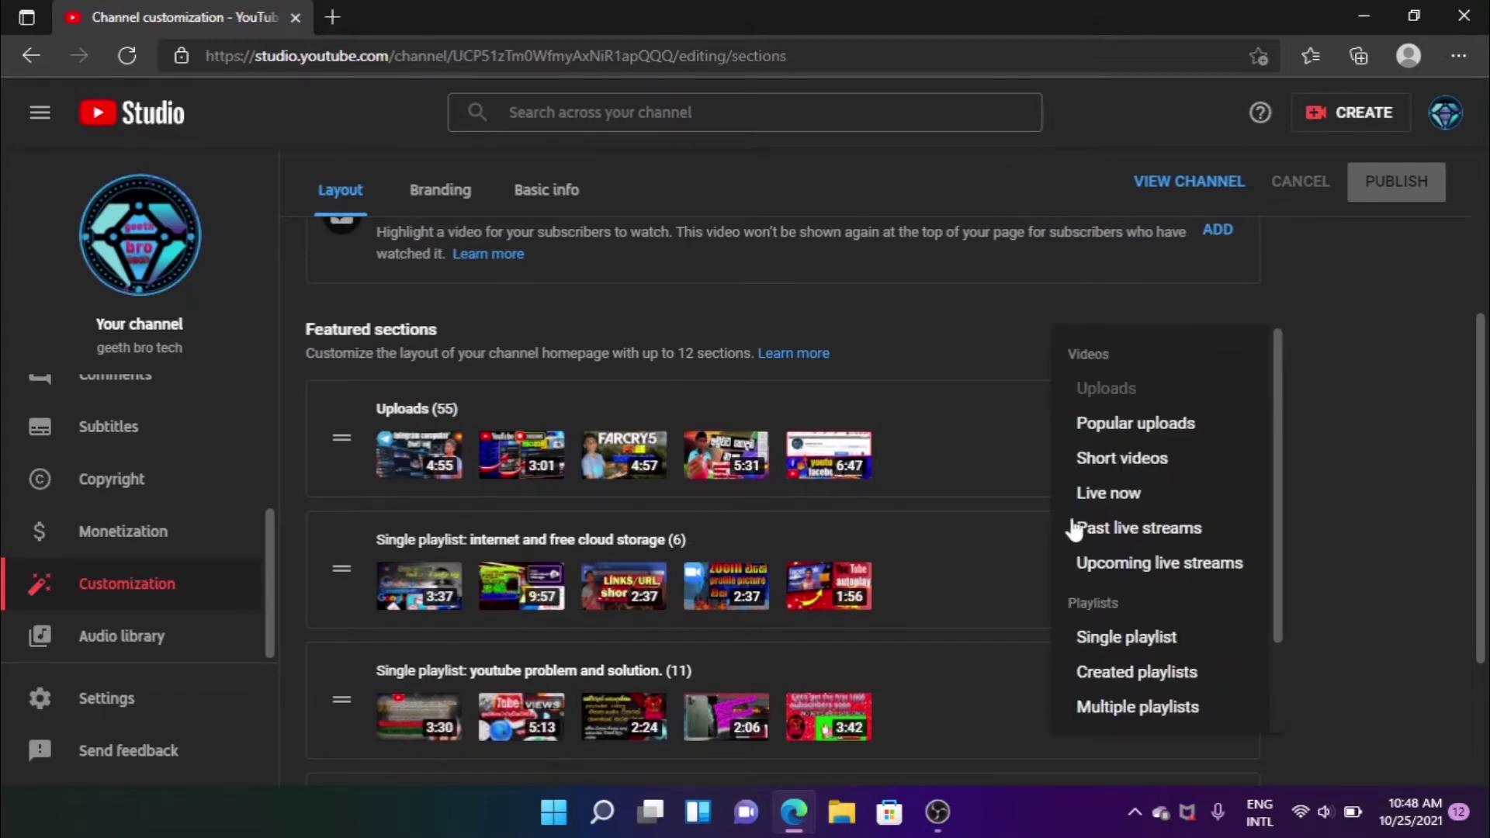
scroll(1134, 644, down, 3)
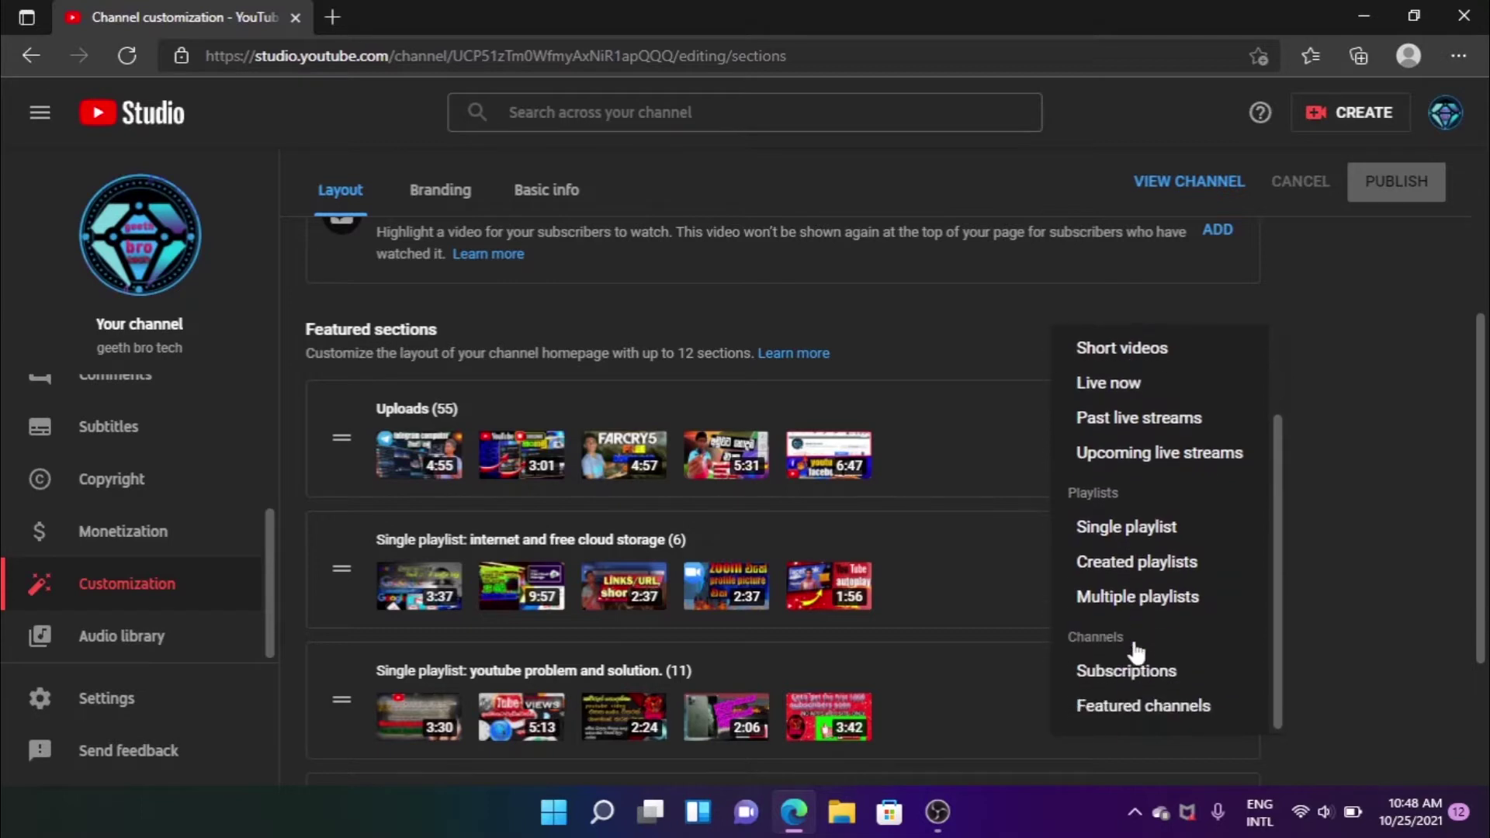
scroll(1135, 649, up, 3)
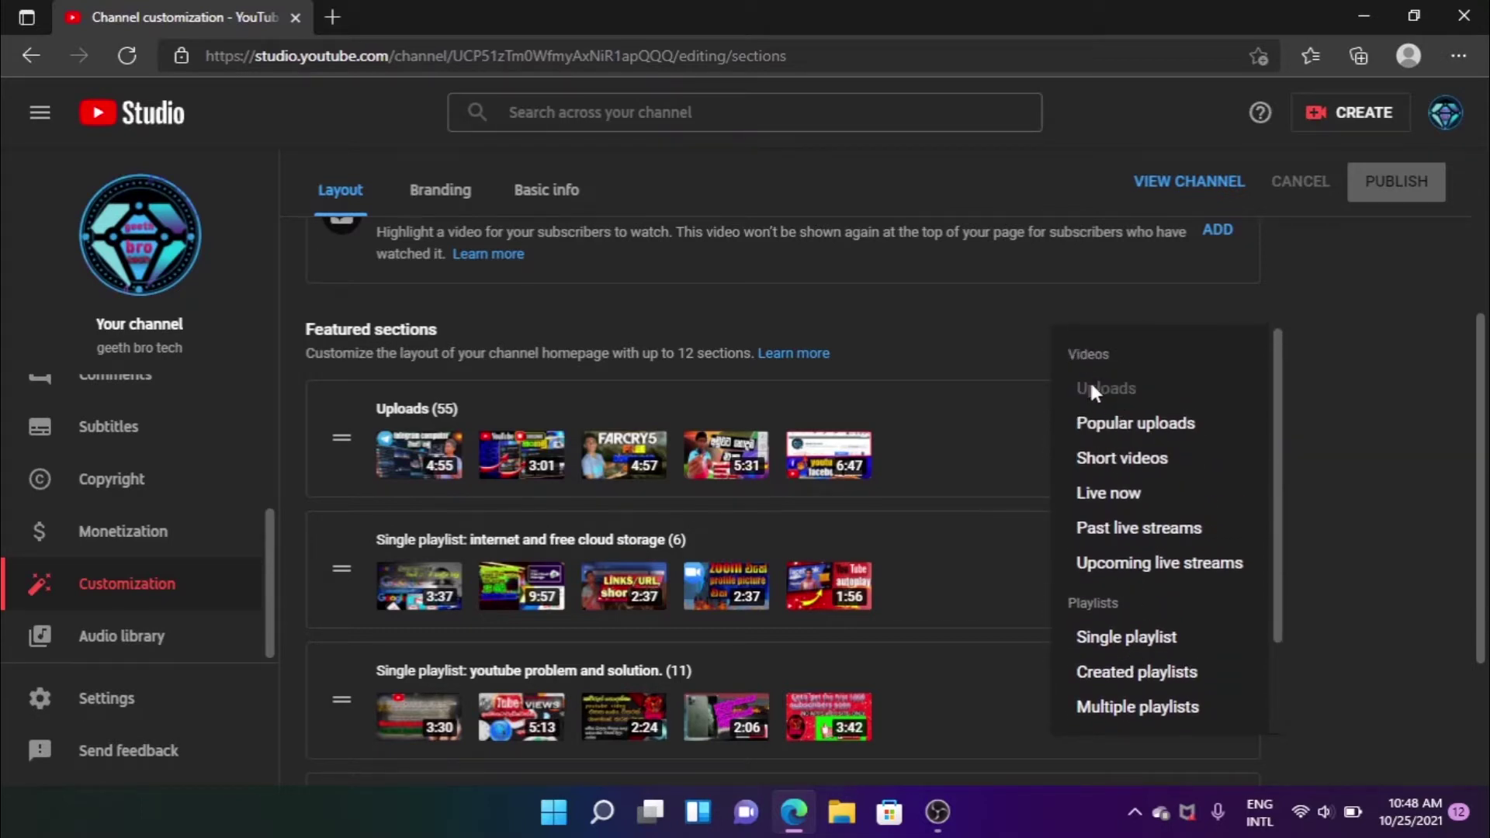
scroll(1121, 427, down, 3)
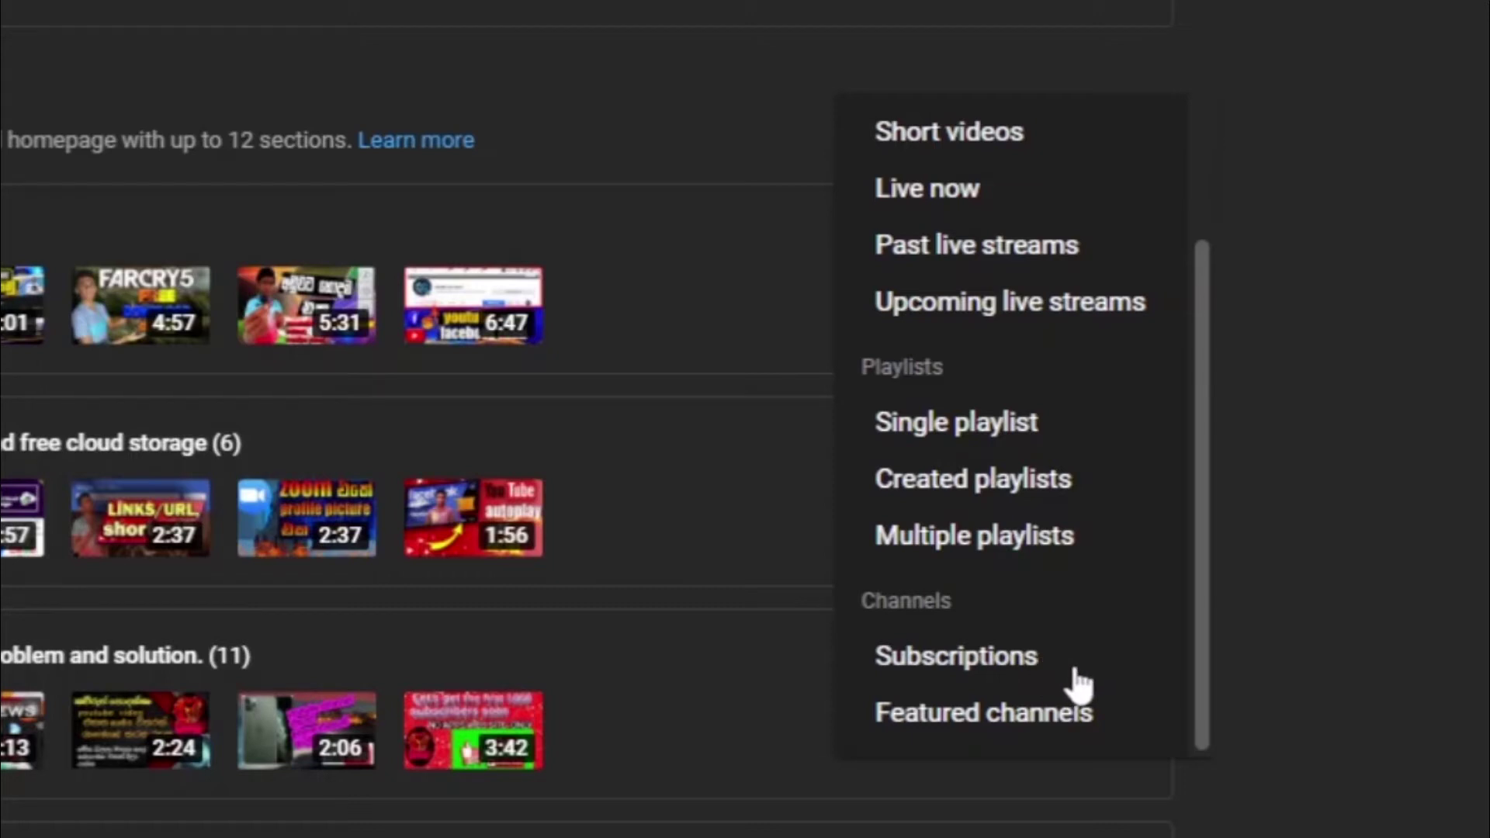
scroll(1078, 685, up, 2)
scroll(1077, 672, down, 2)
scroll(1036, 683, up, 2)
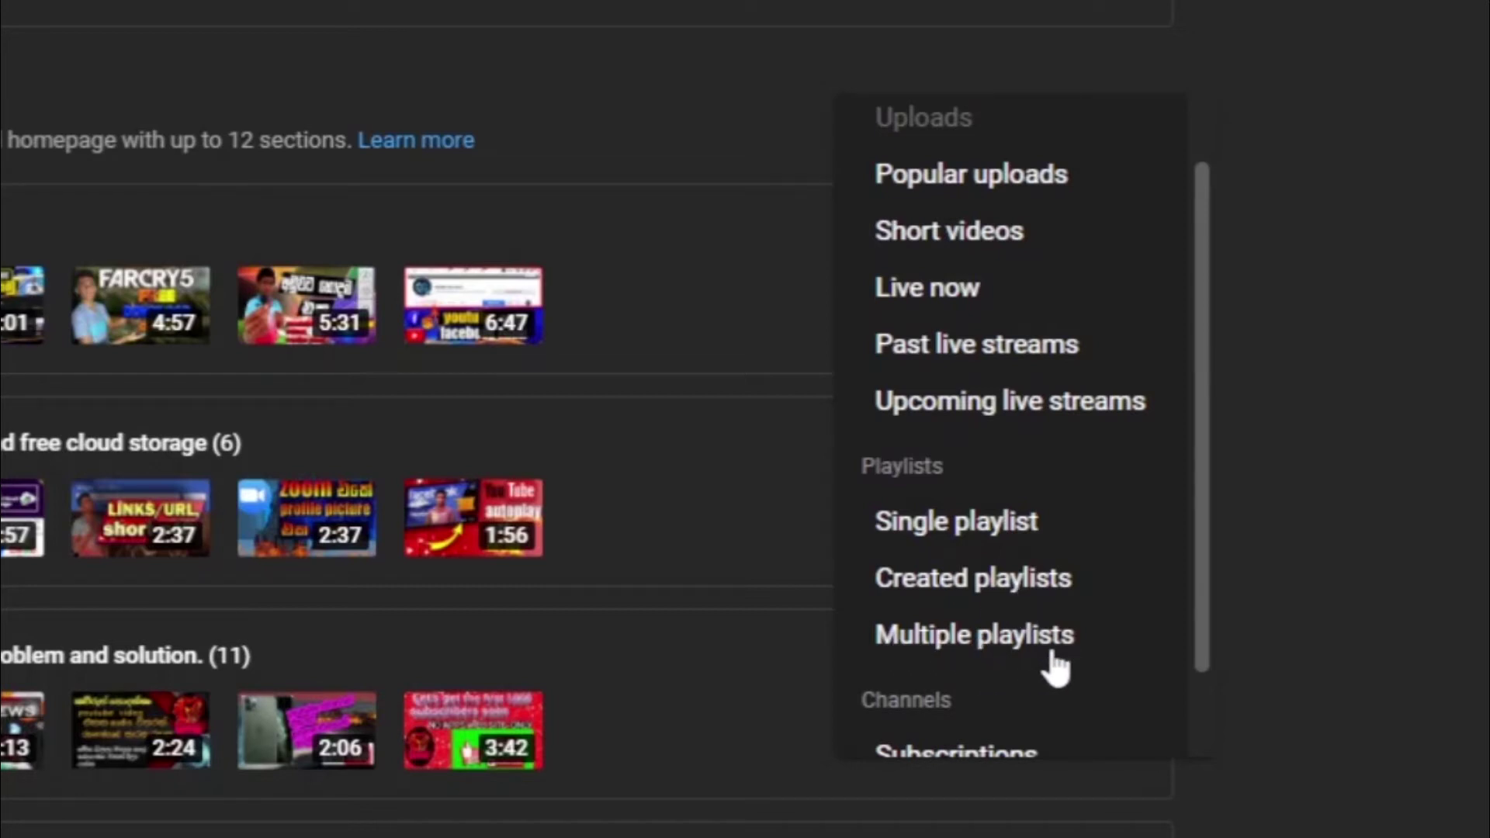
scroll(1055, 668, up, 1)
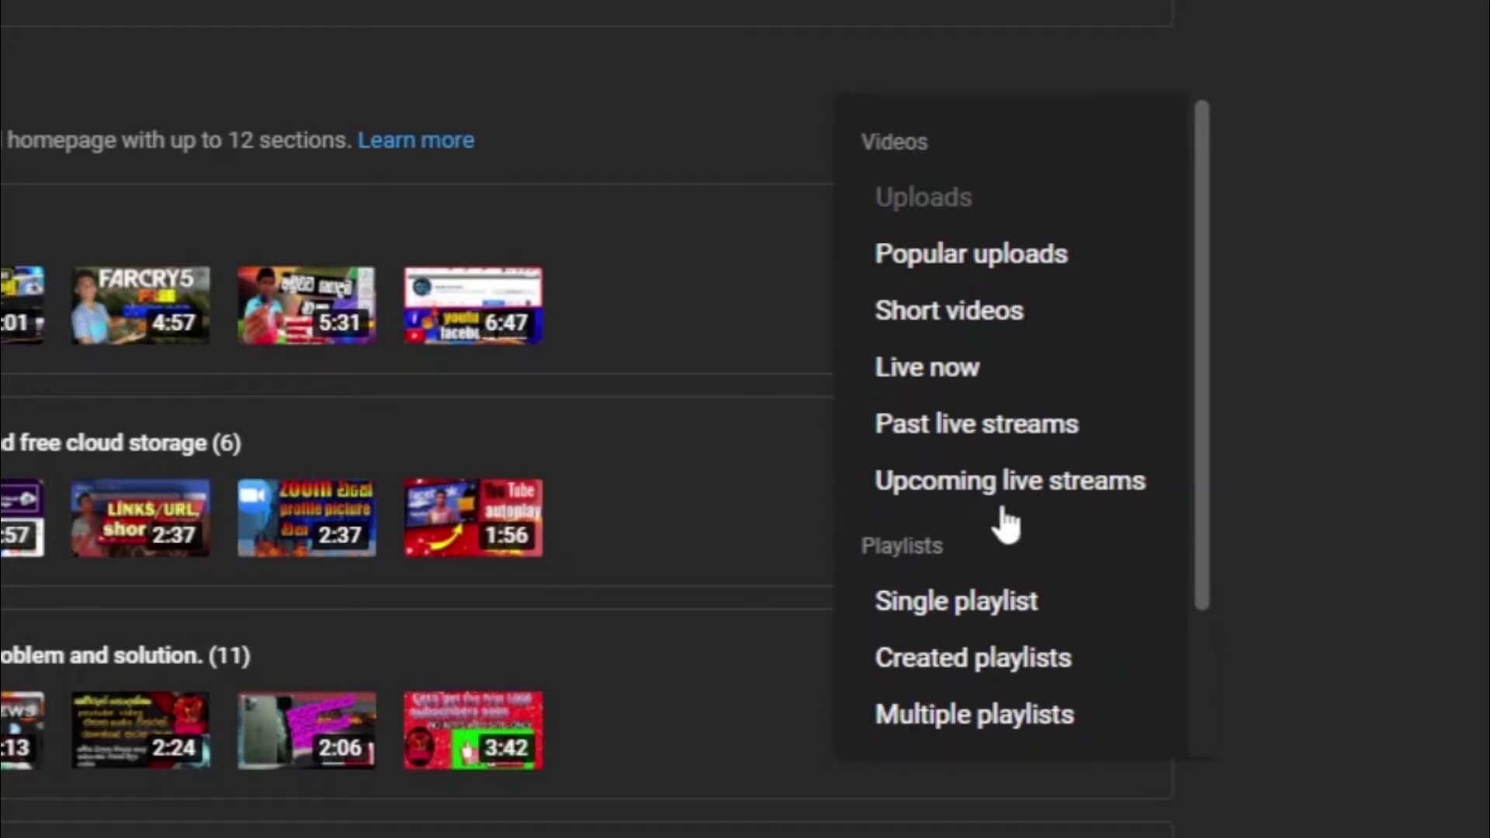
click(917, 322)
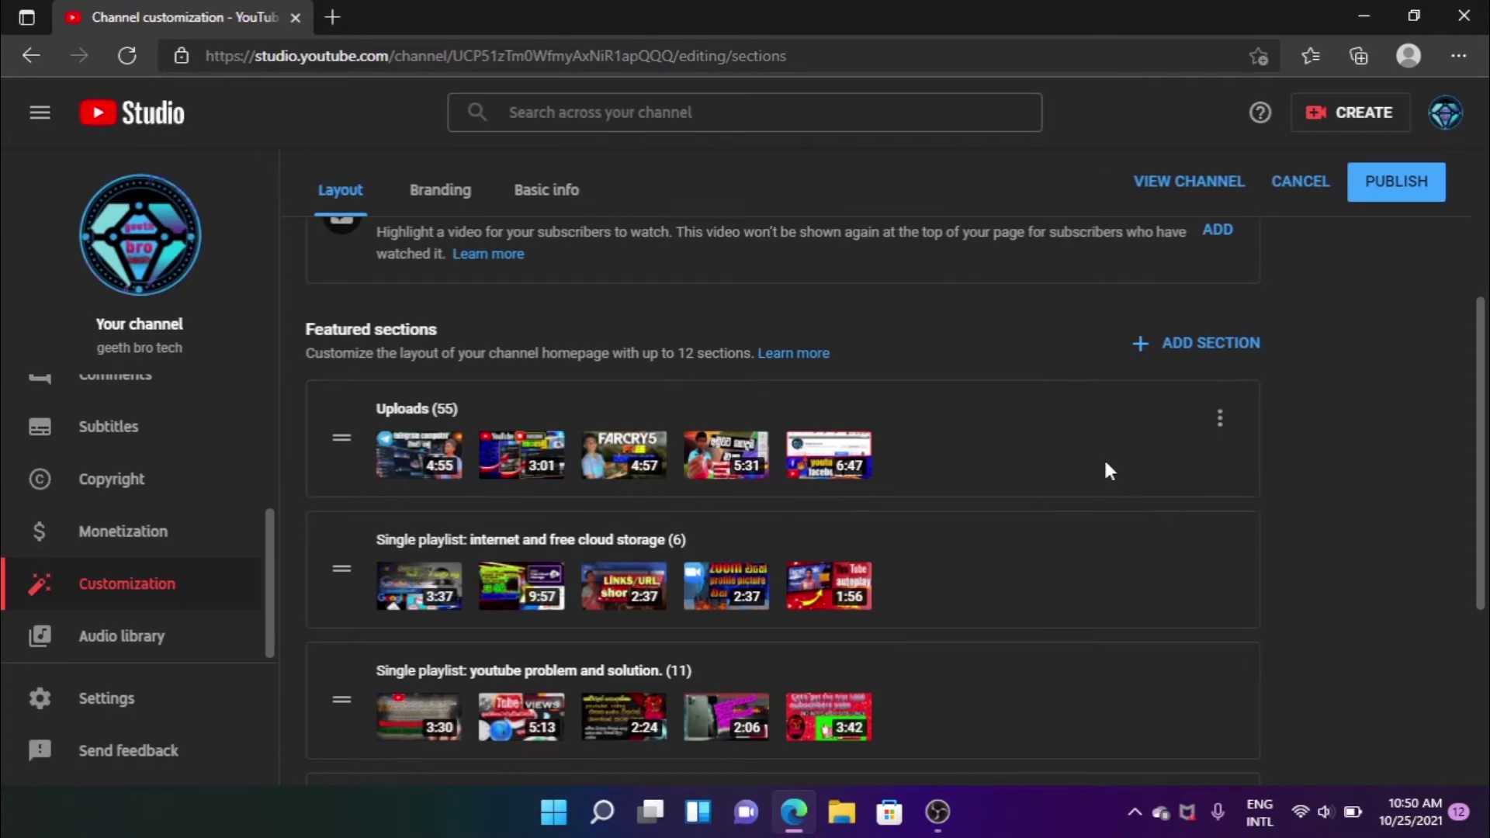
- Drag the youtube problem and solution section up to sit directly below Uploads (55)
scroll(1025, 477, down, 5)
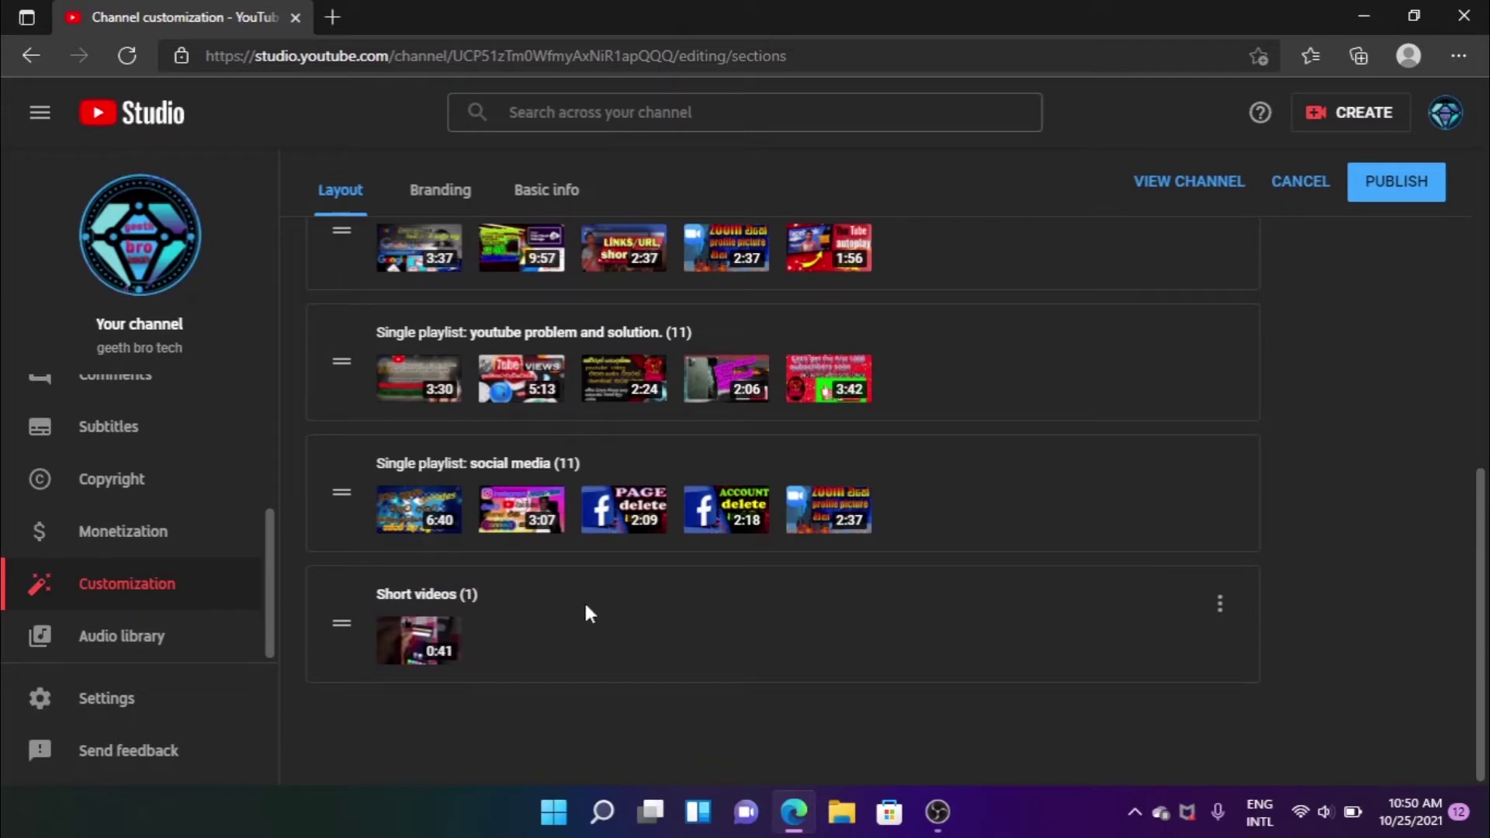
scroll(717, 636, up, 5)
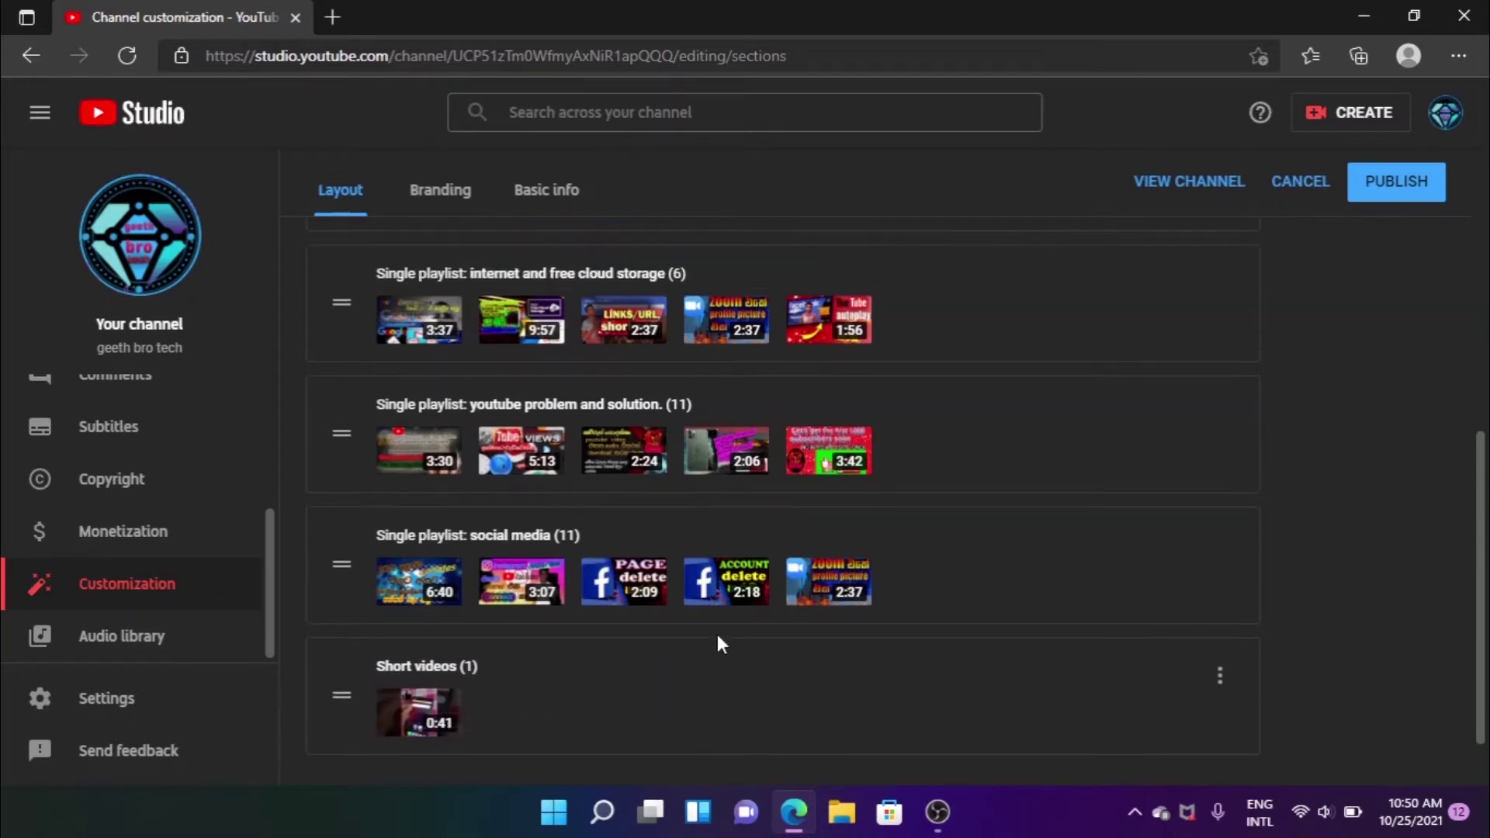
scroll(718, 643, down, 5)
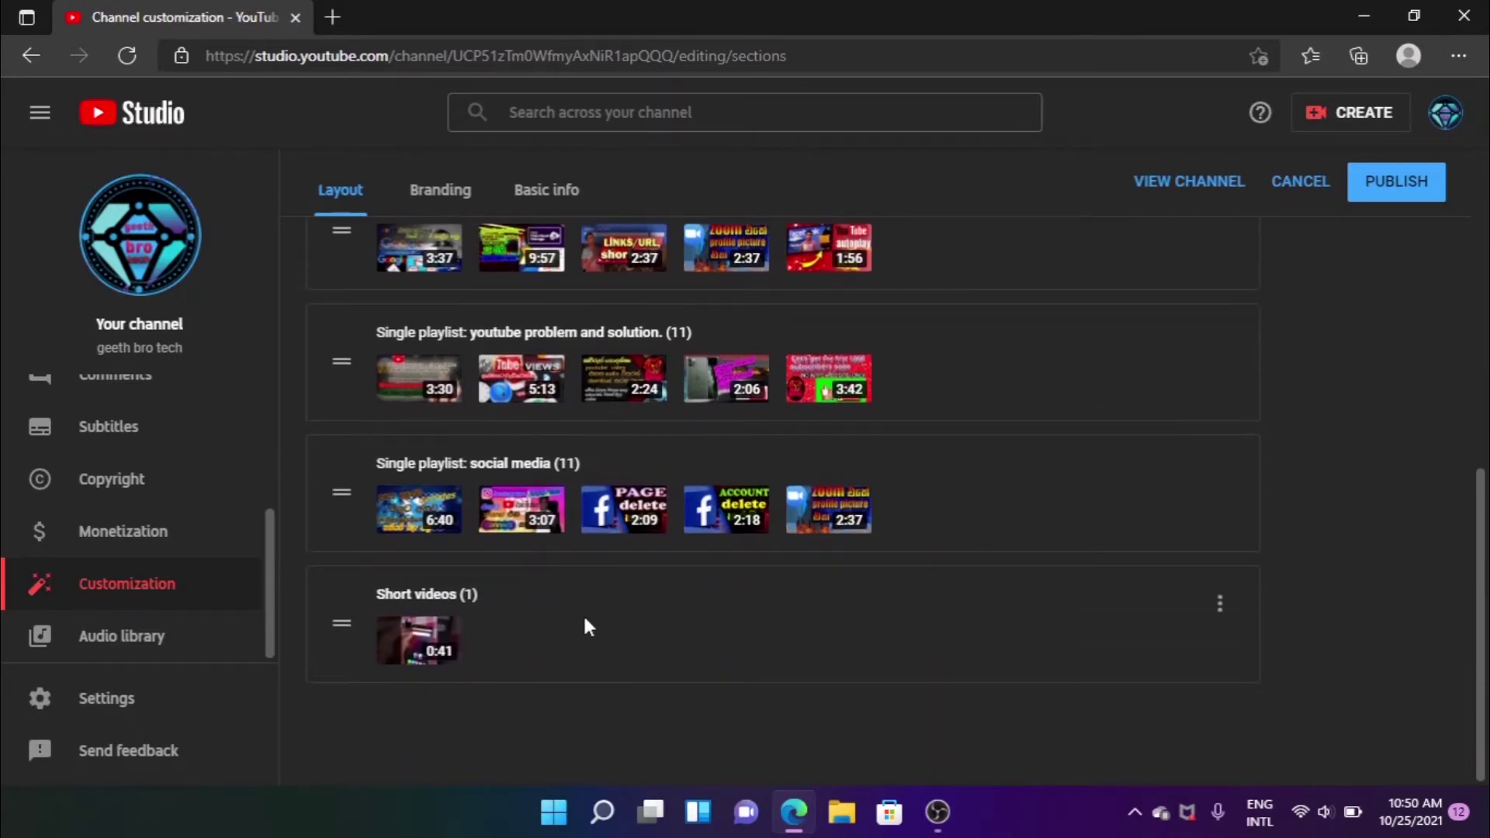
scroll(584, 618, up, 2)
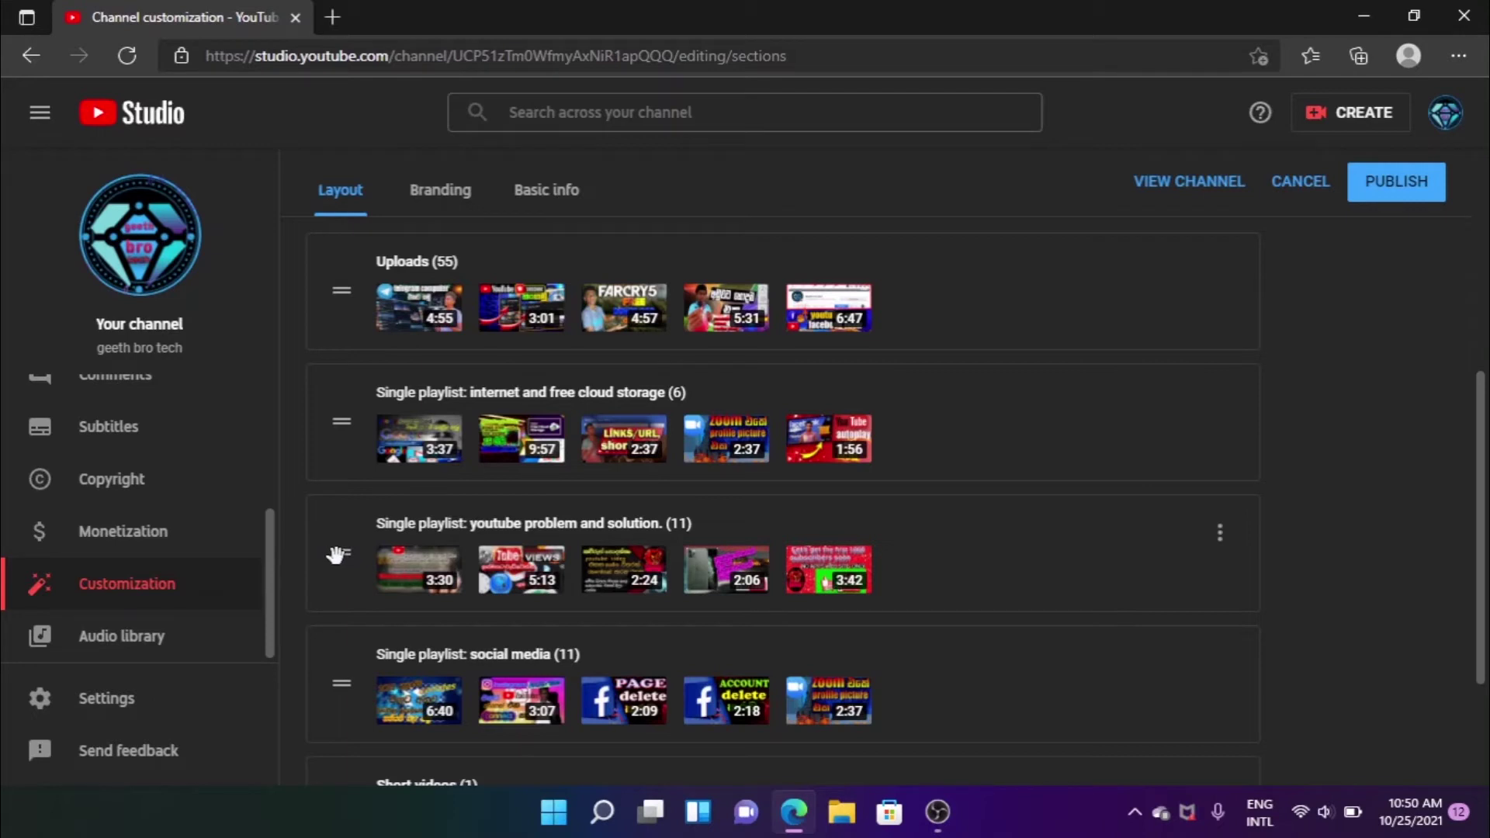
drag(337, 554, 316, 399)
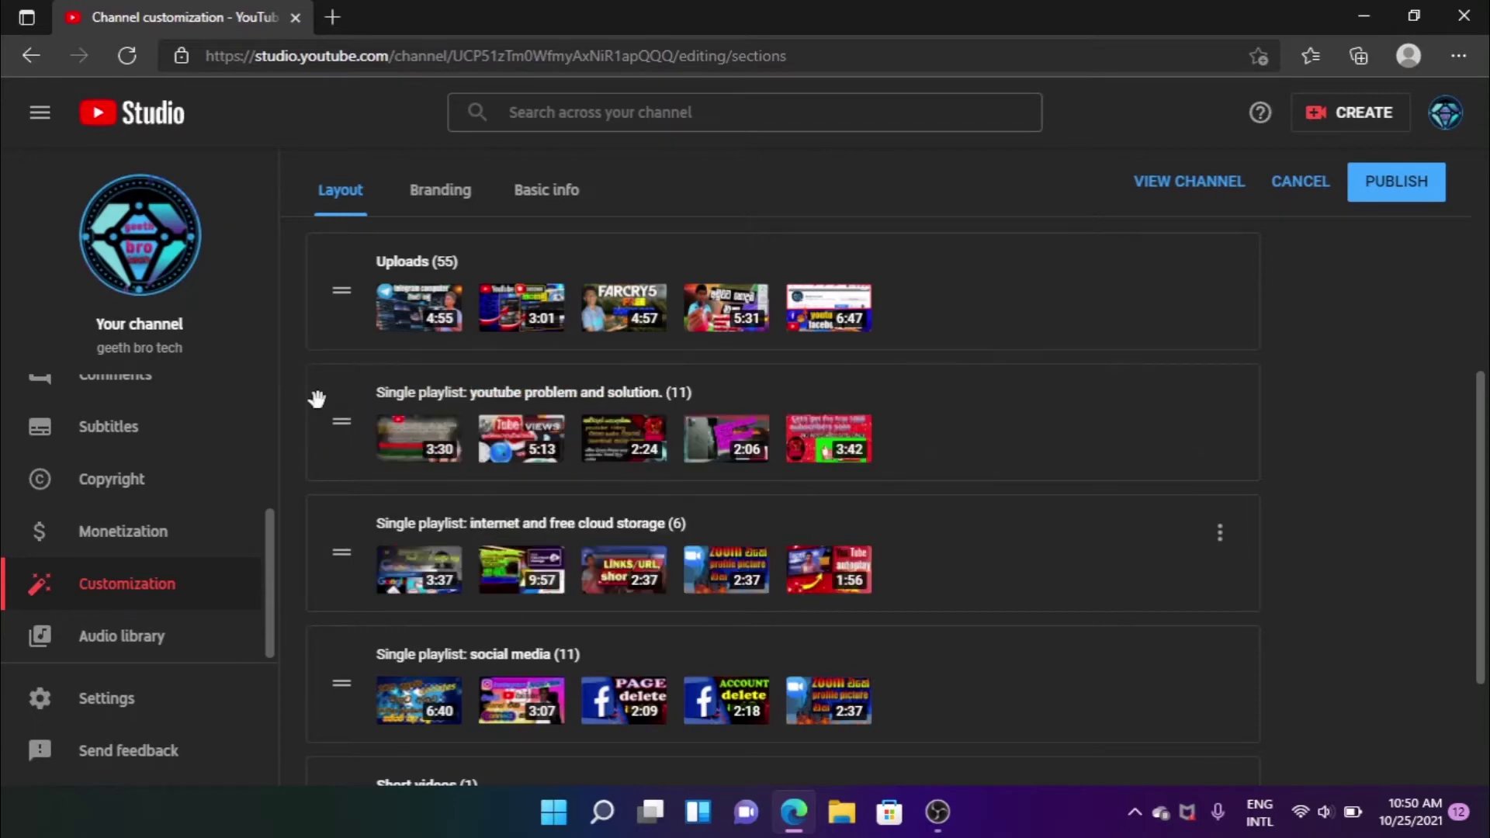
scroll(644, 621, up, 2)
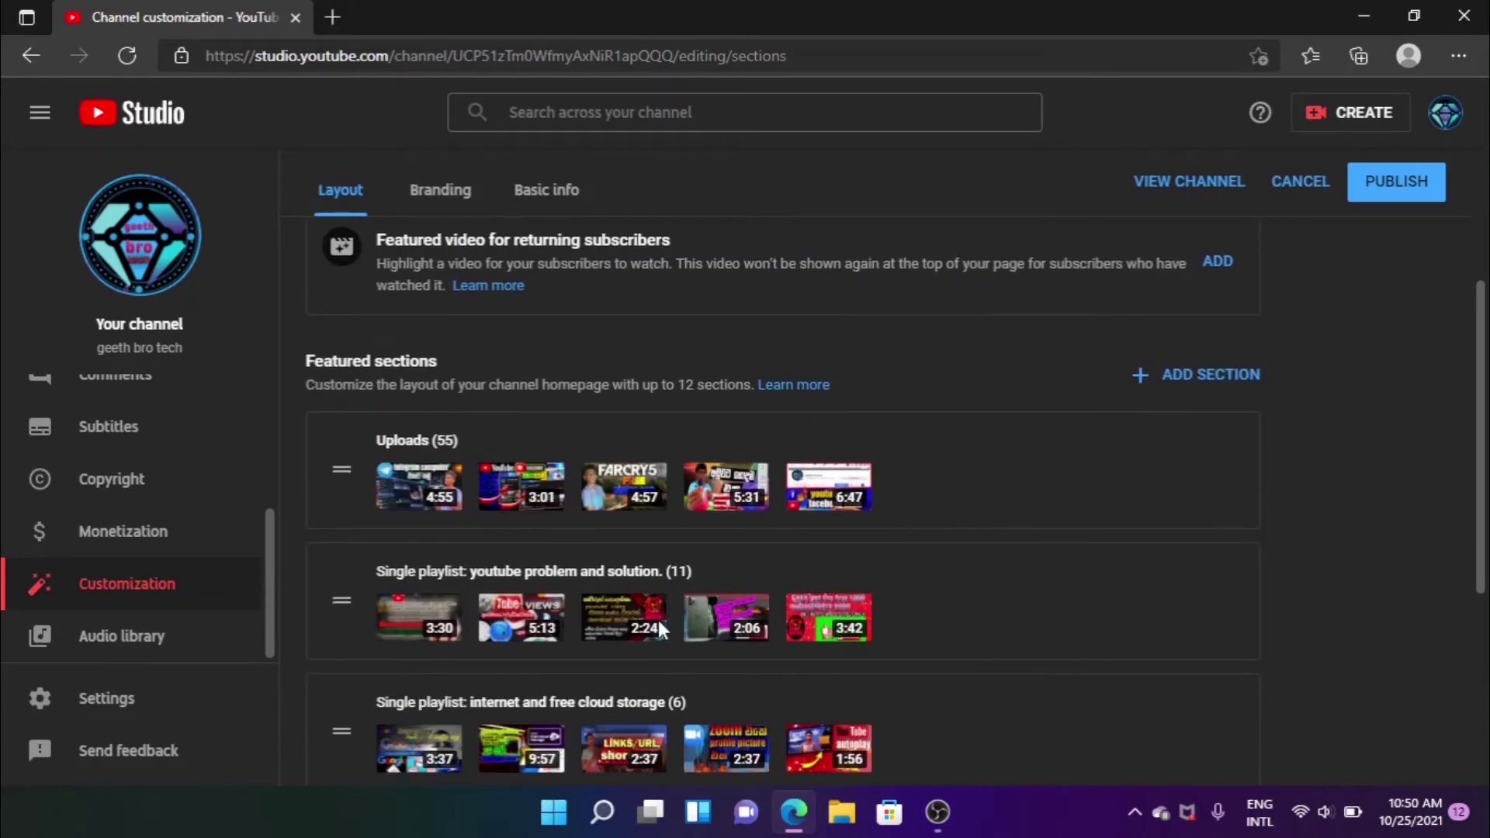
scroll(659, 628, up, 2)
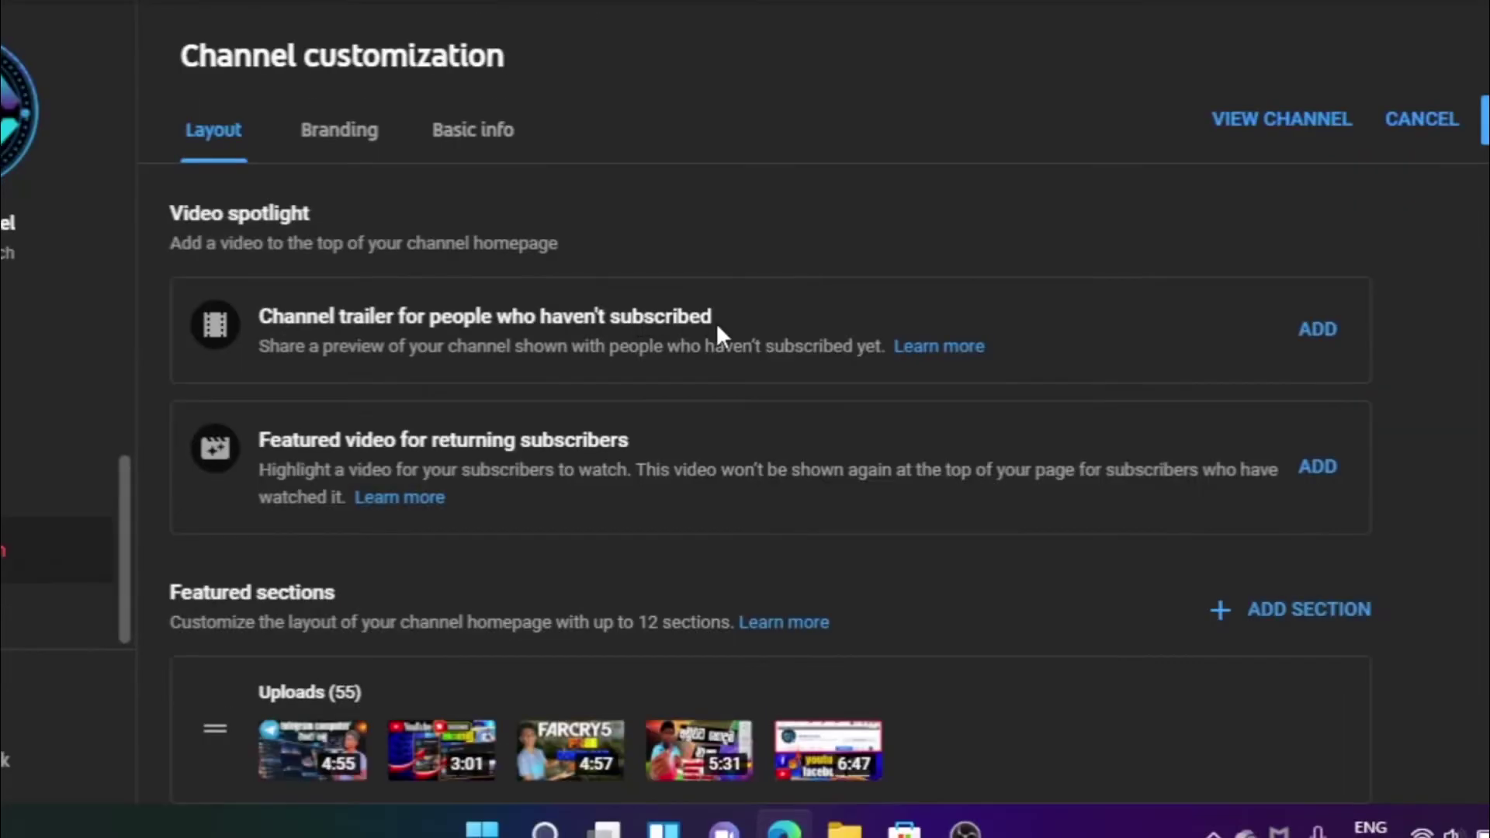
- Set the GTA 5 download video as the channel trailer for non-subscribers
click(1320, 332)
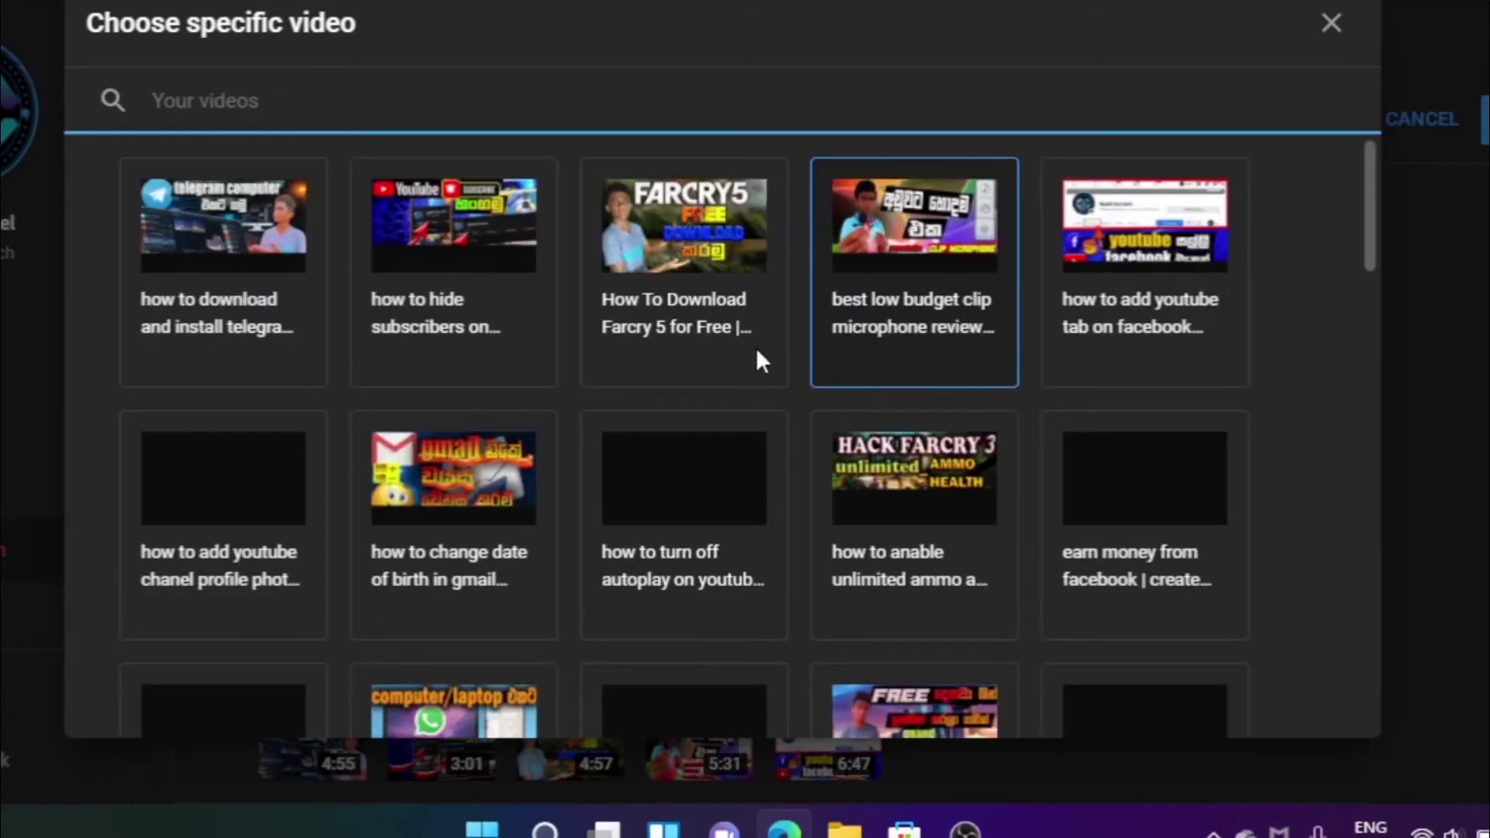
scroll(721, 464, down, 4)
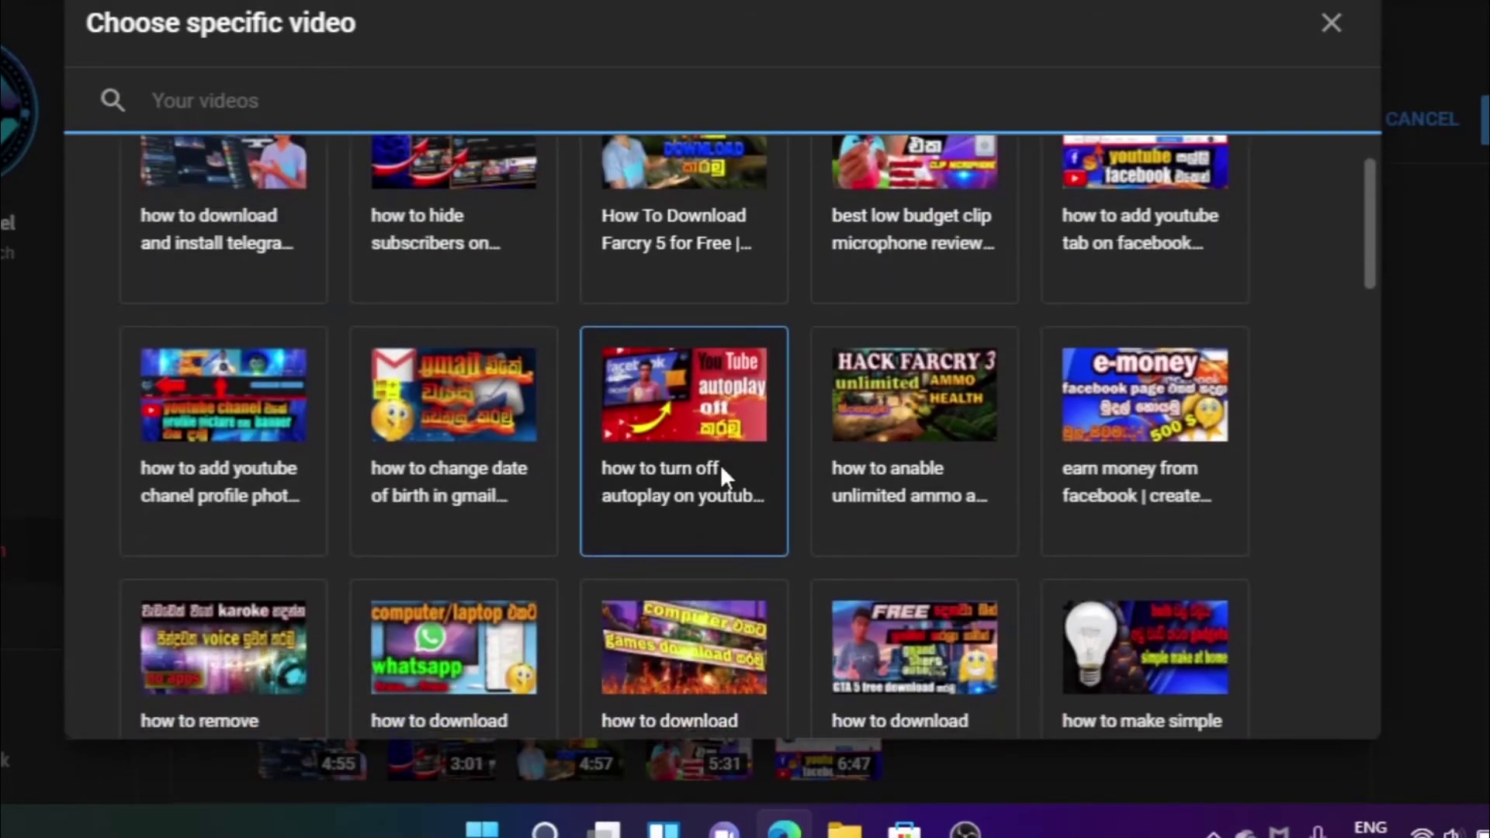
click(868, 341)
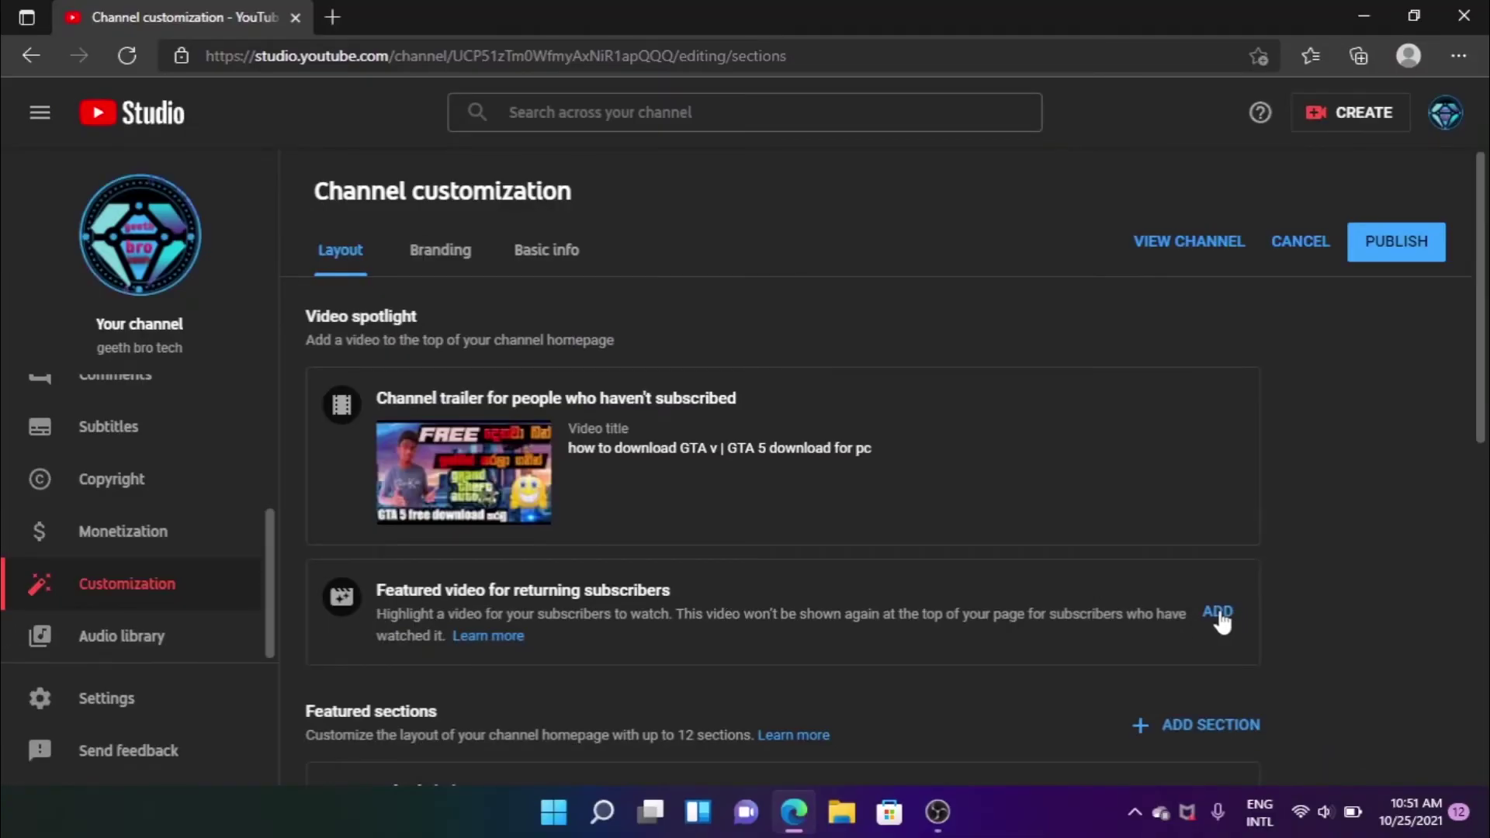
- Feature 'how to download any game in pc / laptop 2021 | sinhala' for returning subscribers
click(1218, 614)
scroll(881, 583, down, 4)
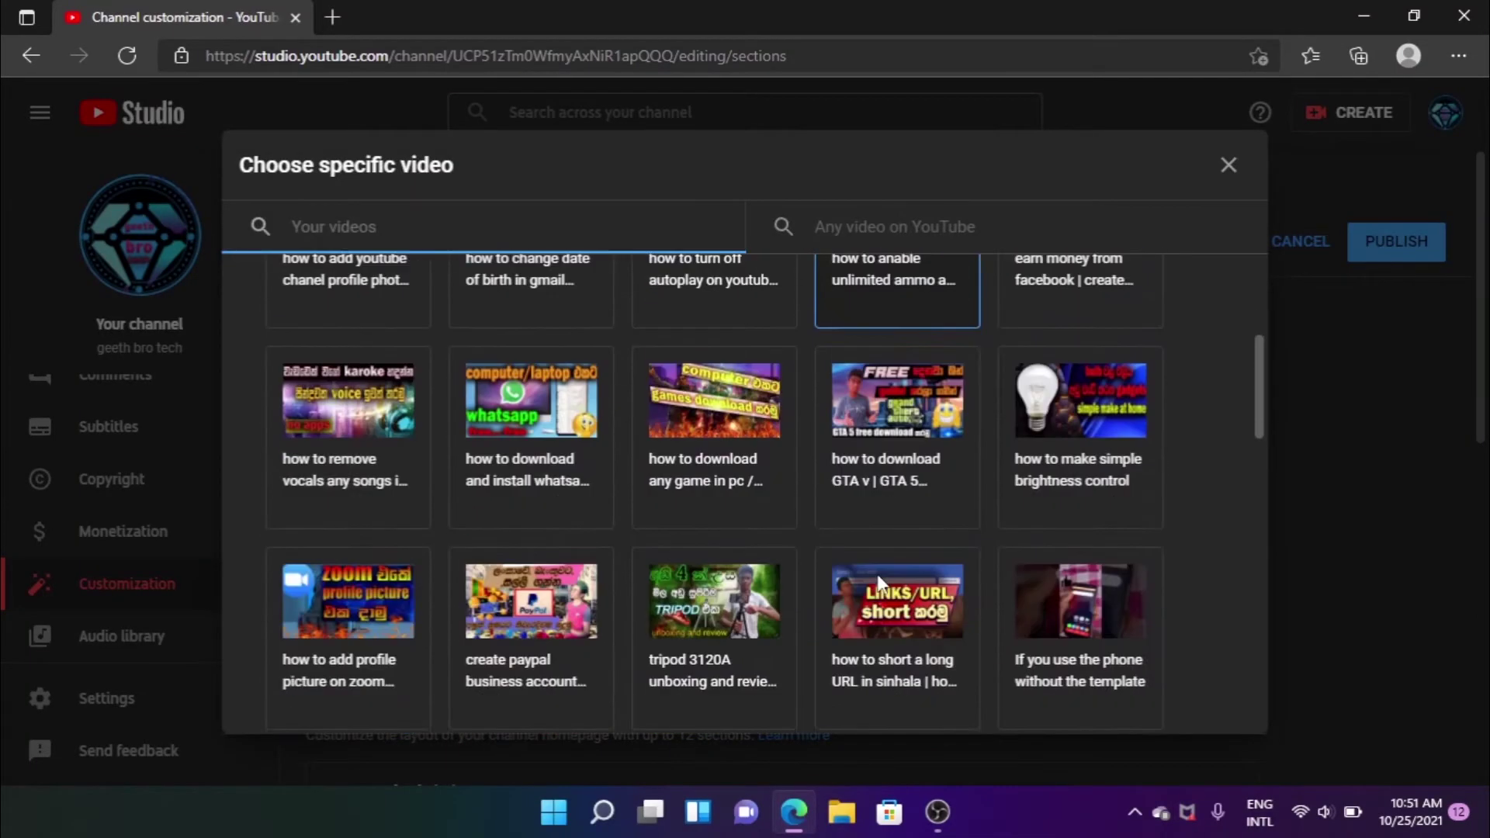
click(668, 450)
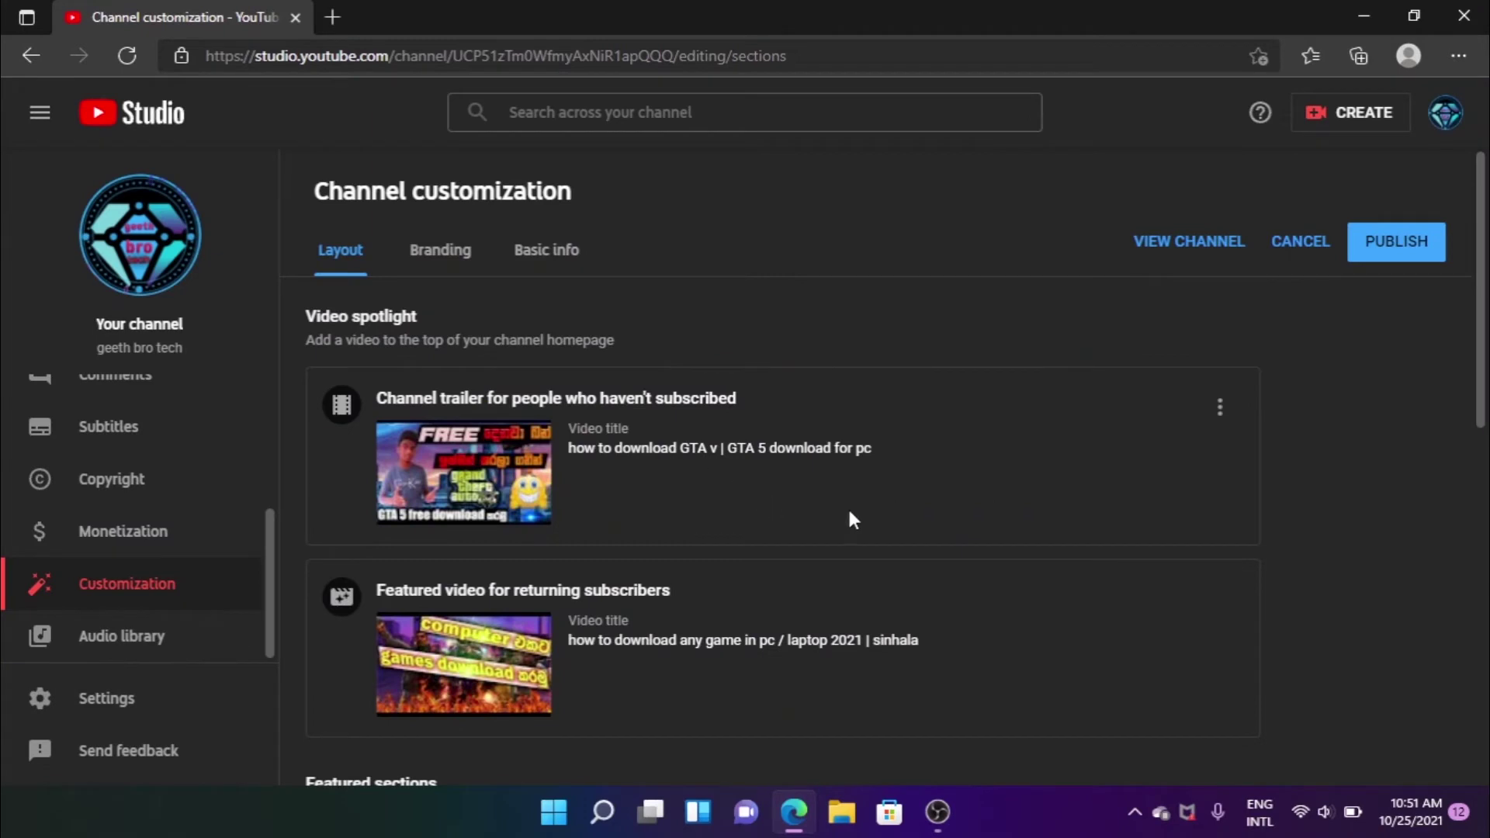
- Publish the trailer, featured video and section order changes, getting 'Changes published'
scroll(848, 508, down, 1)
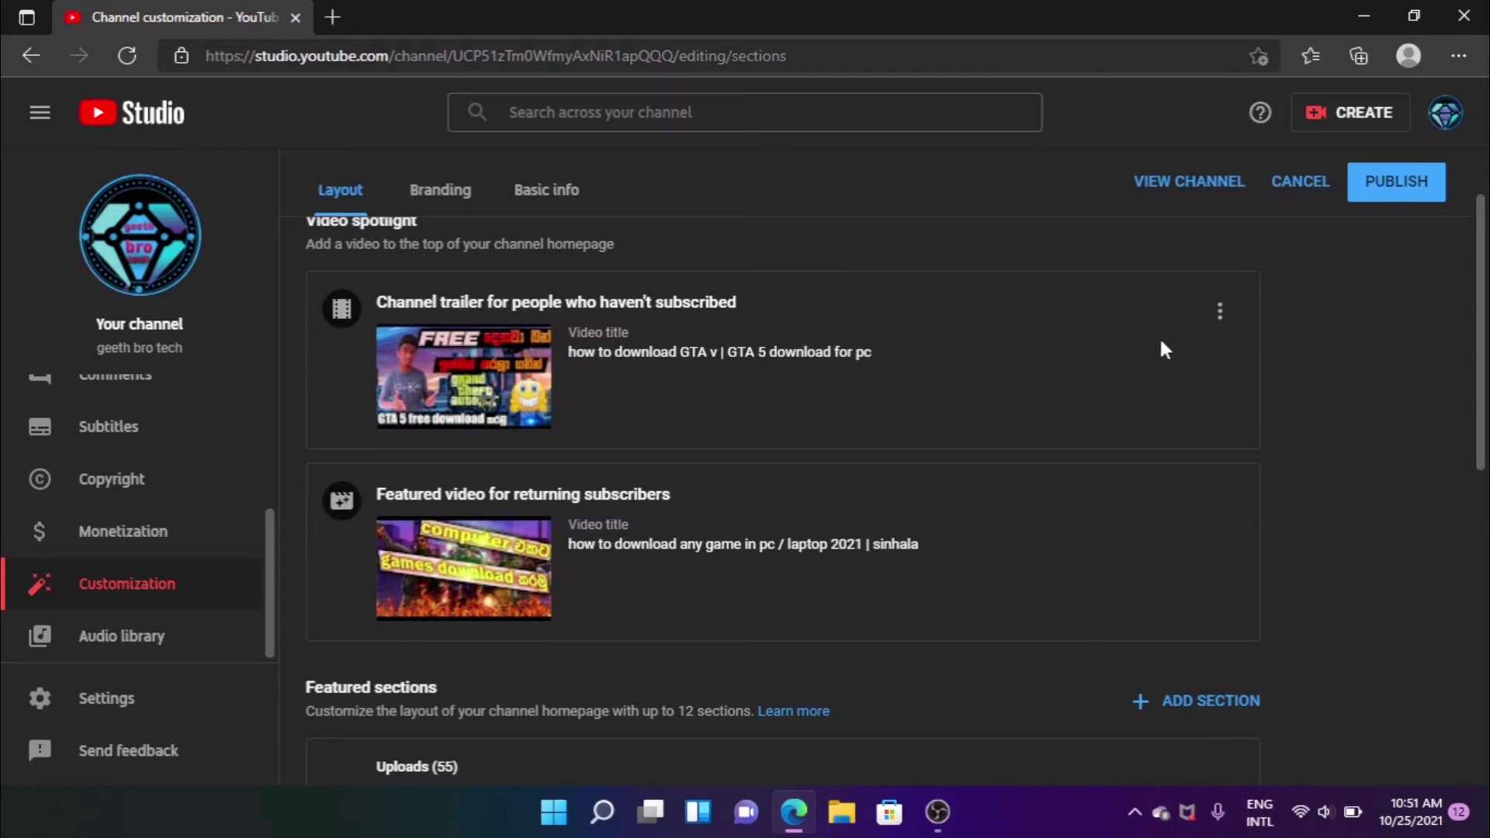
scroll(1149, 380, down, 1)
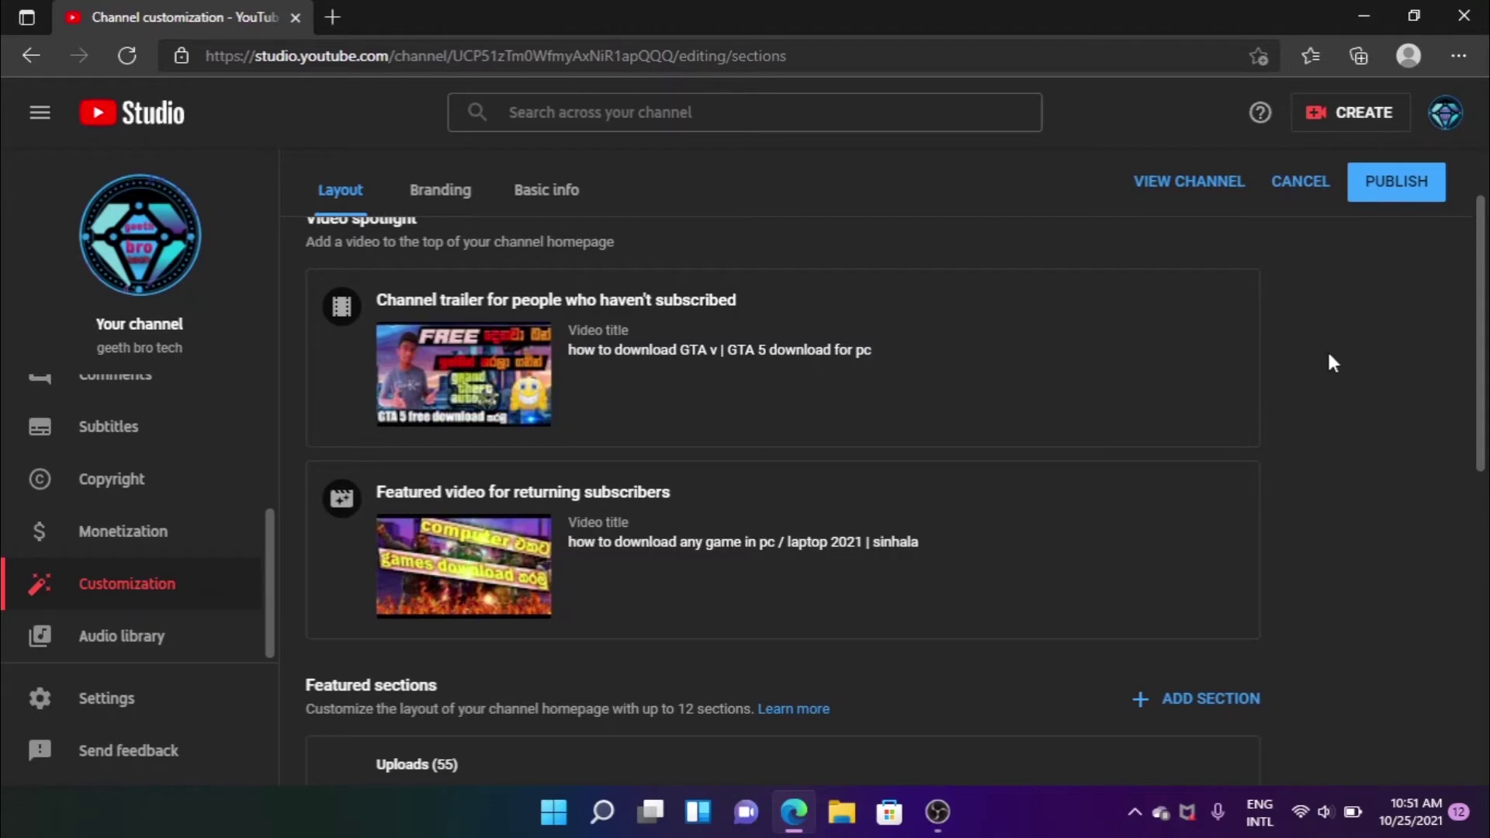
scroll(1333, 362, down, 1)
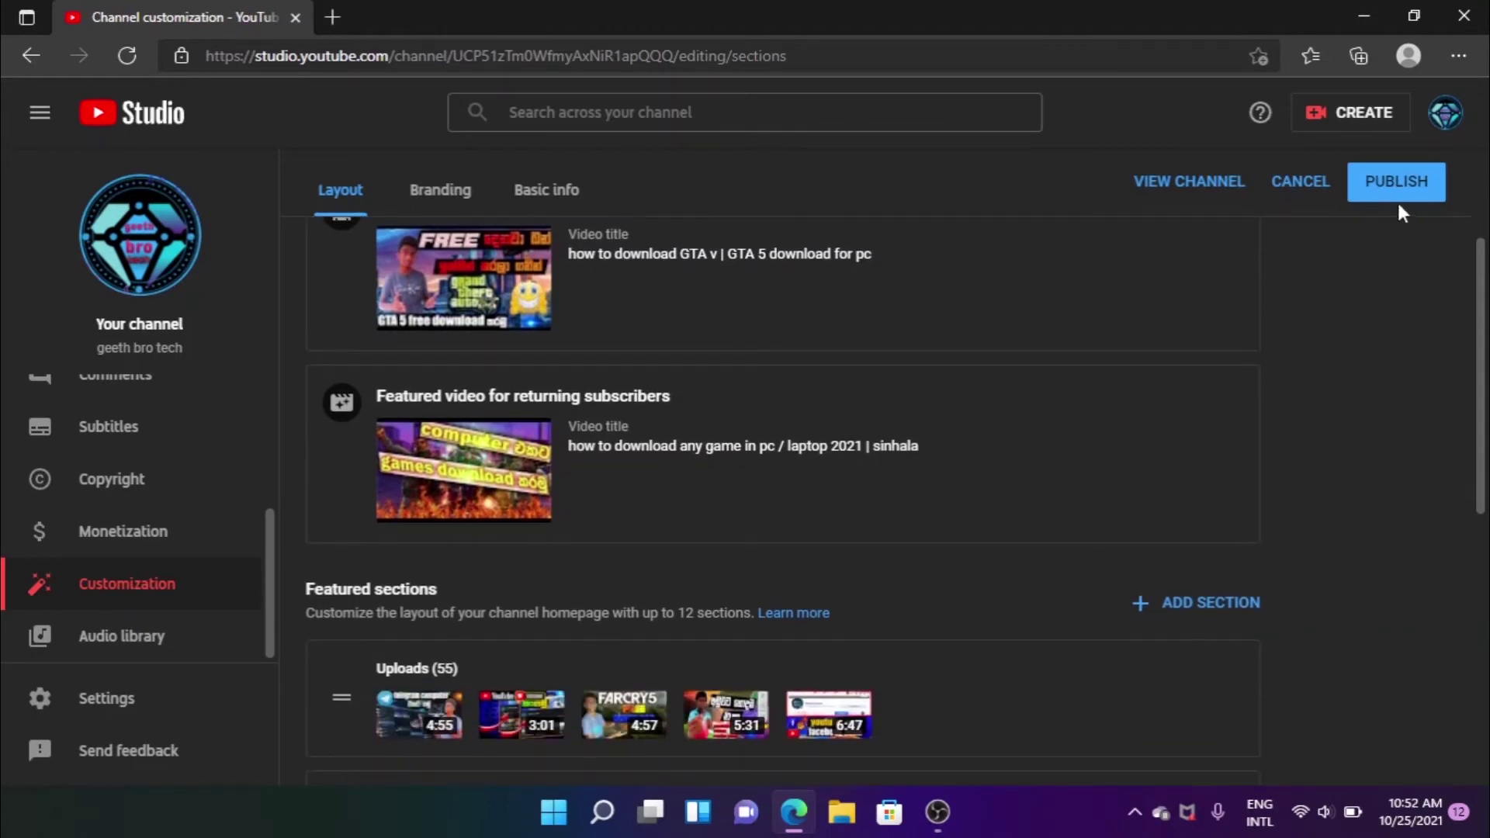
click(1403, 173)
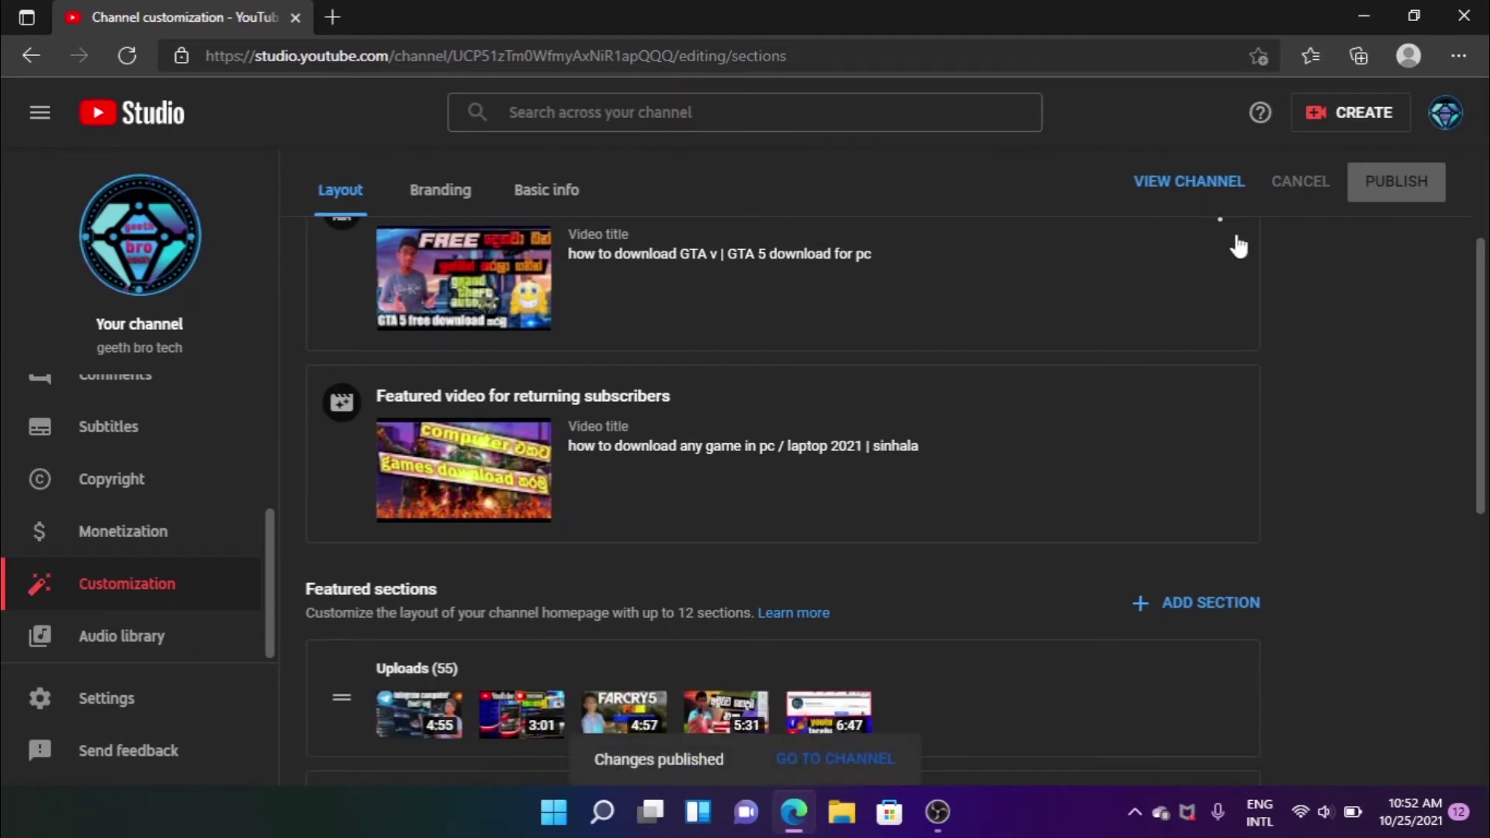
scroll(1312, 488, down, 3)
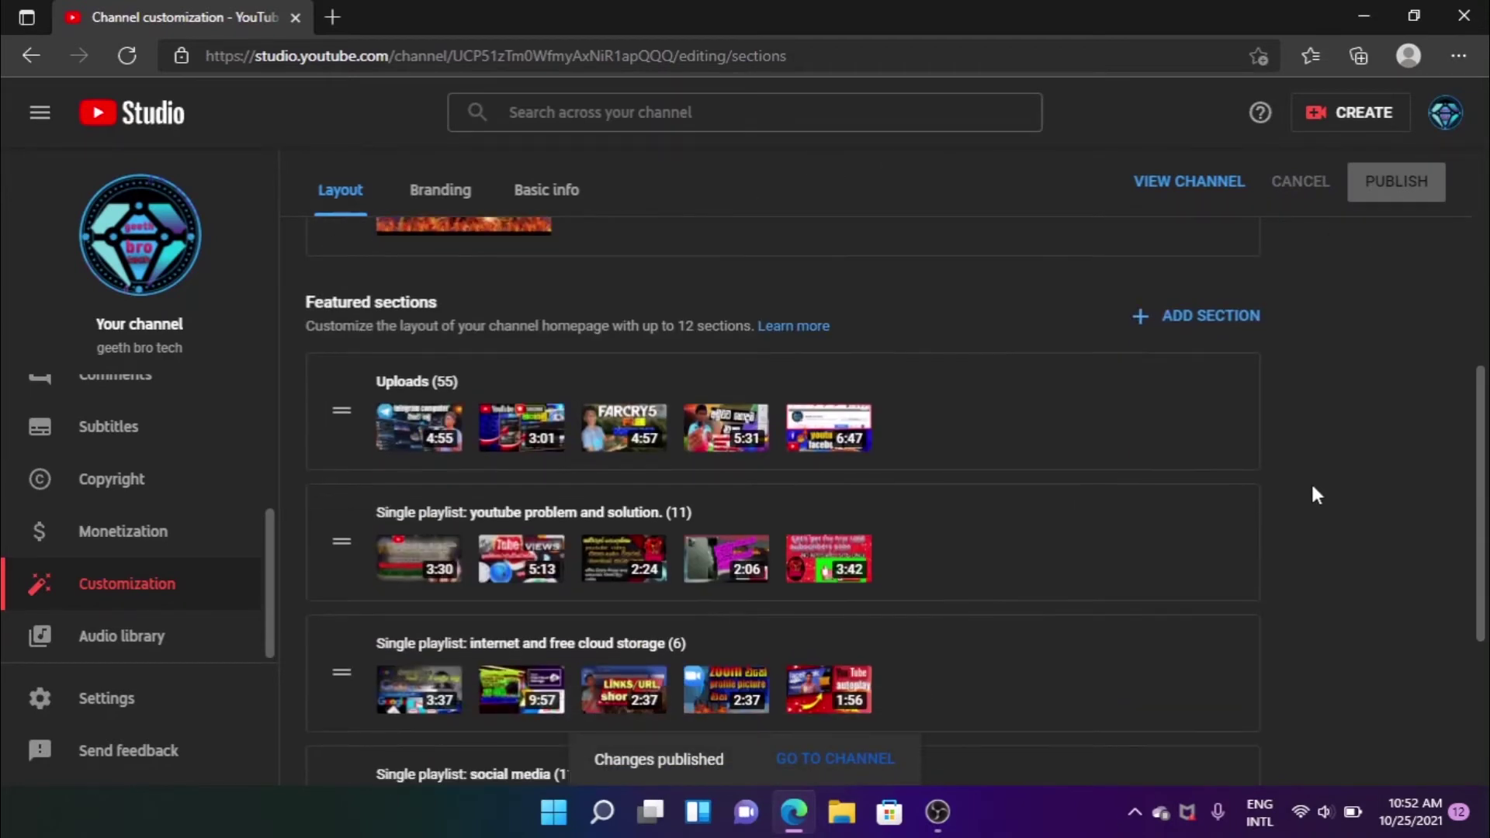
- Remove the Short videos (1) section, leaving social media (11) as the last section
scroll(1315, 495, down, 4)
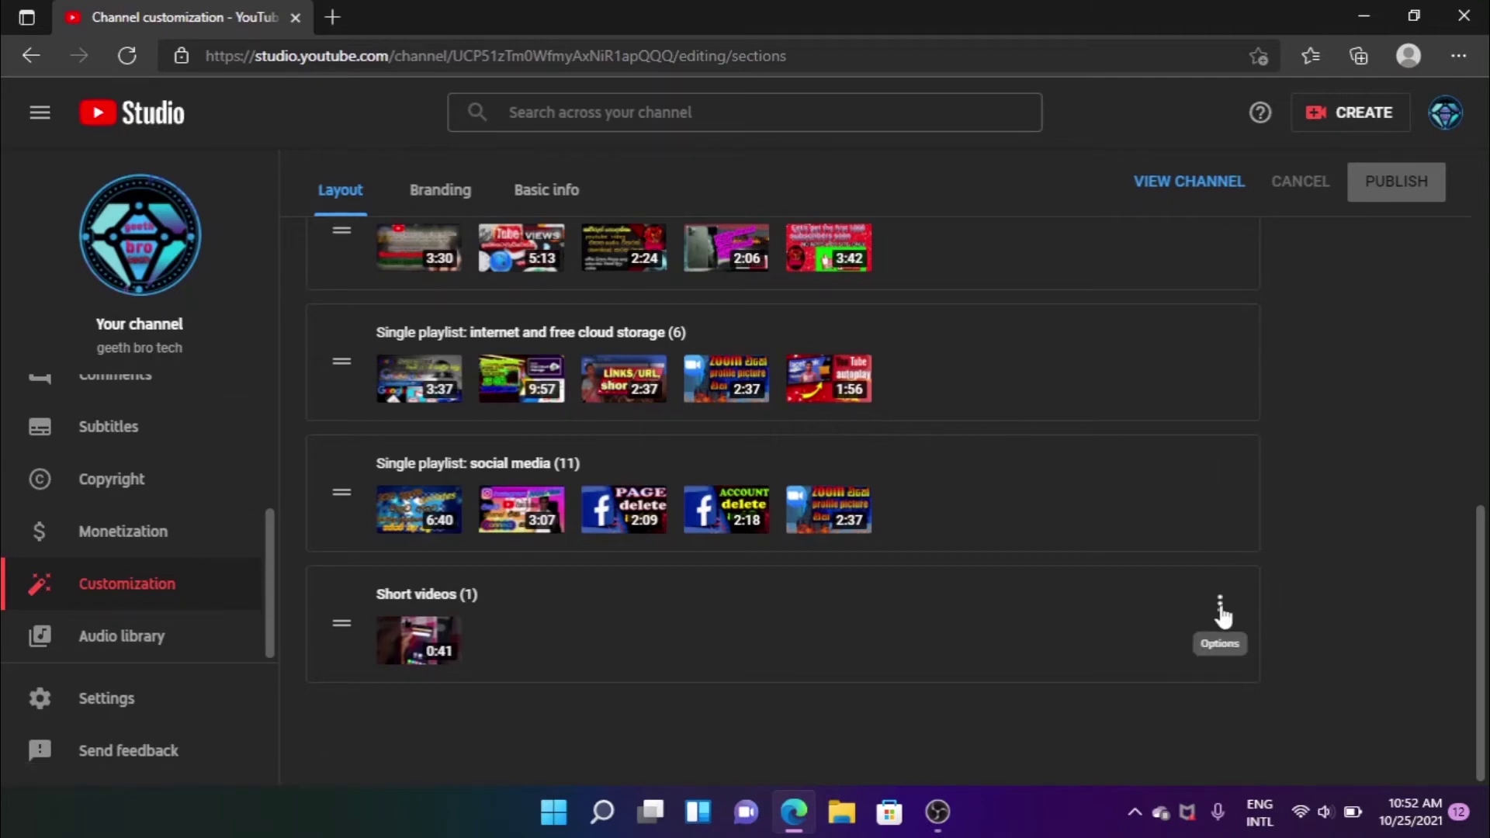
click(1221, 610)
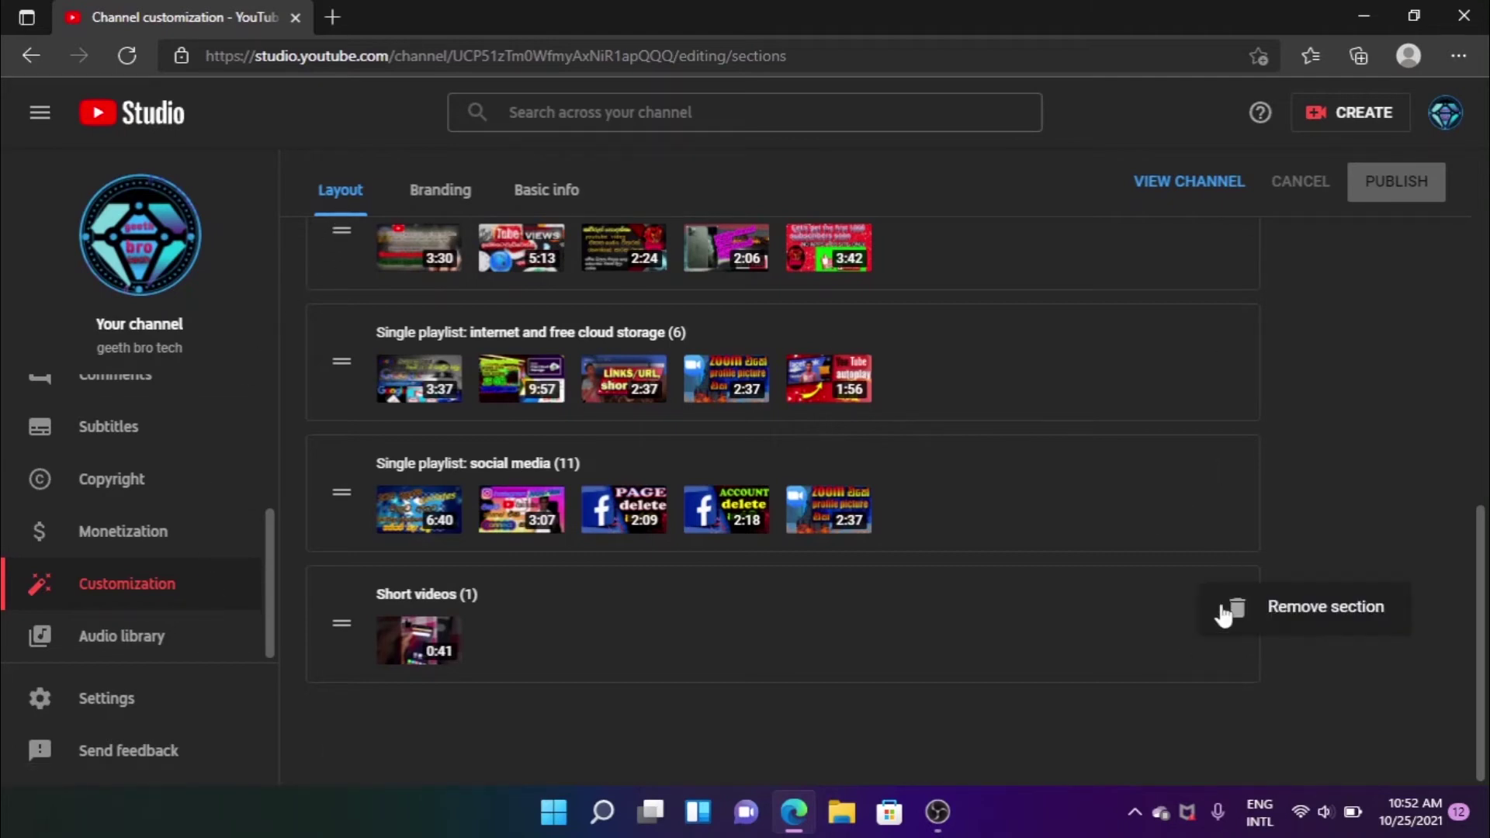
click(1339, 609)
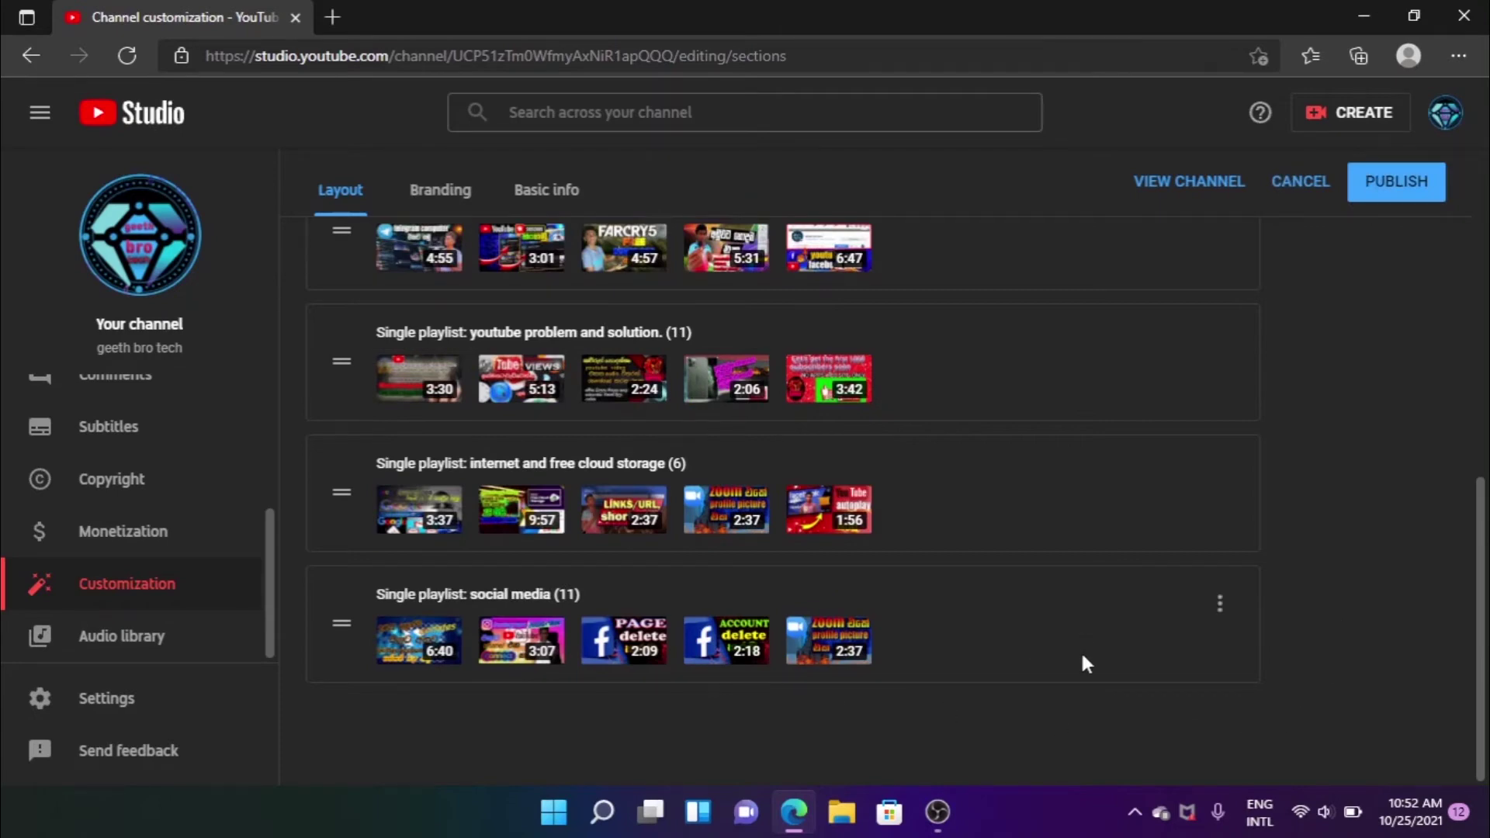
scroll(1080, 651, up, 8)
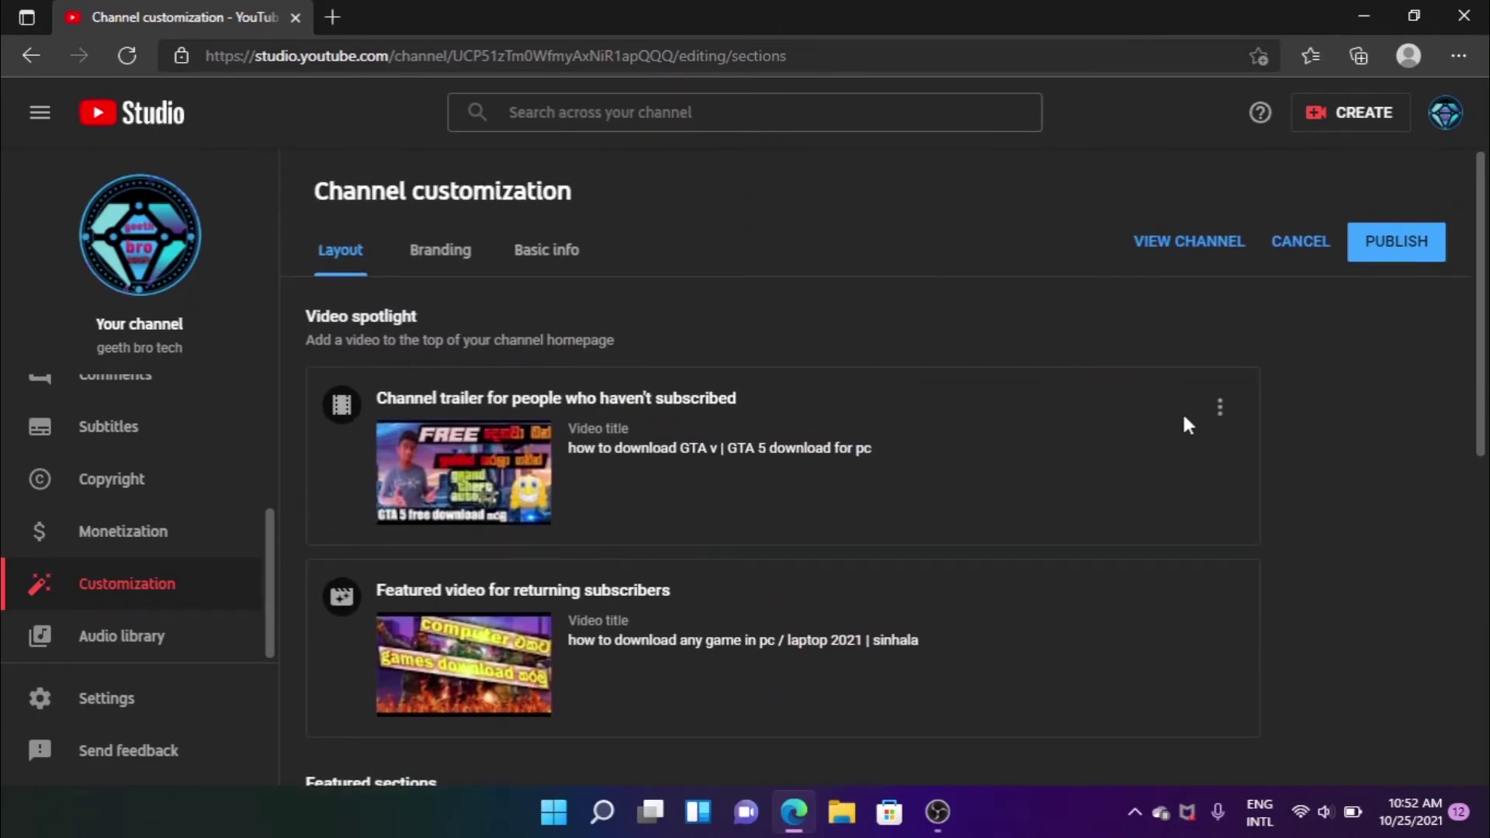
- Remove the featured video for returning subscribers from the spotlight
click(1218, 409)
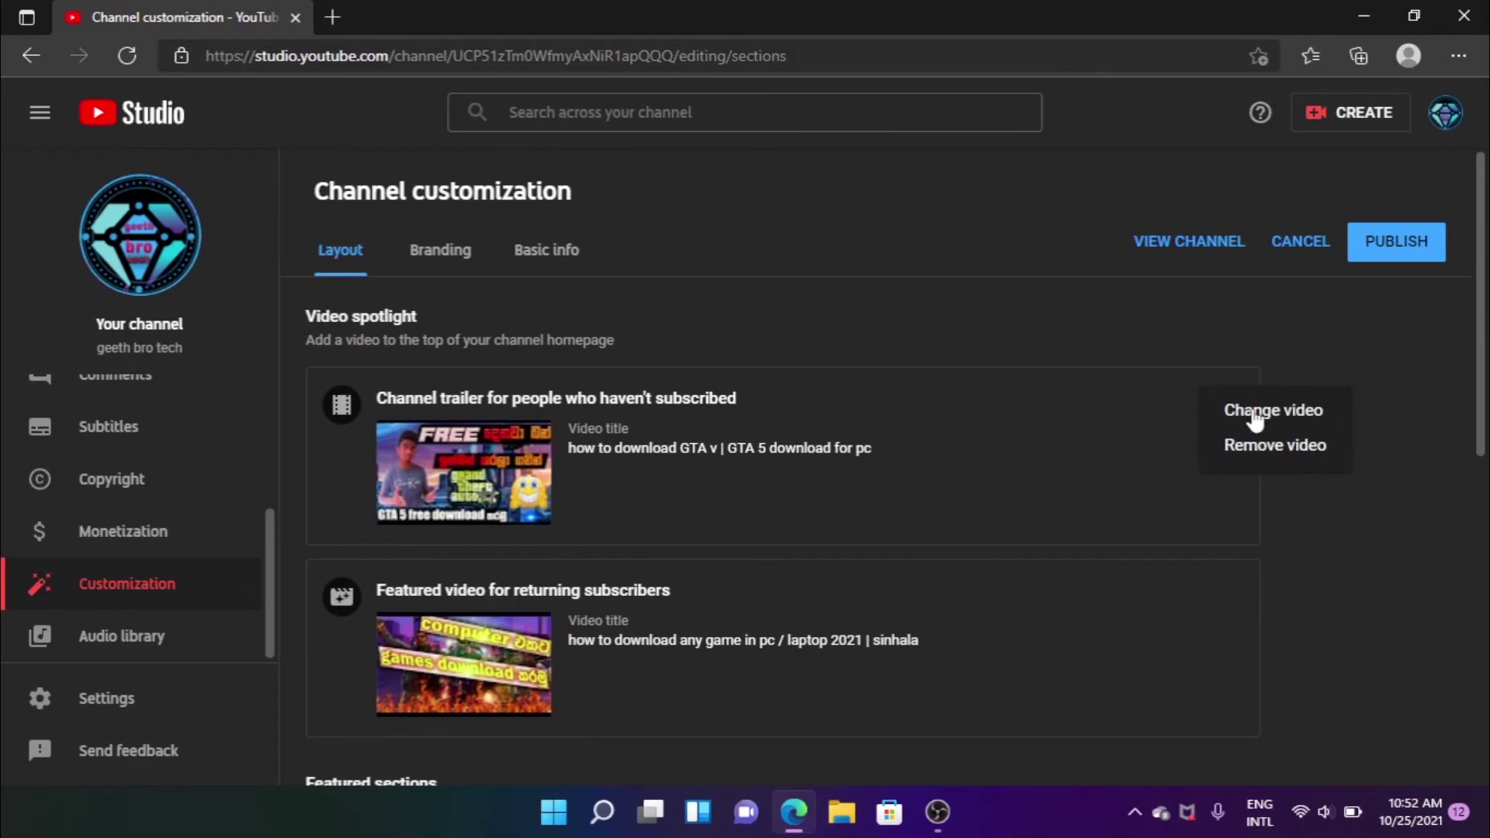
click(1297, 534)
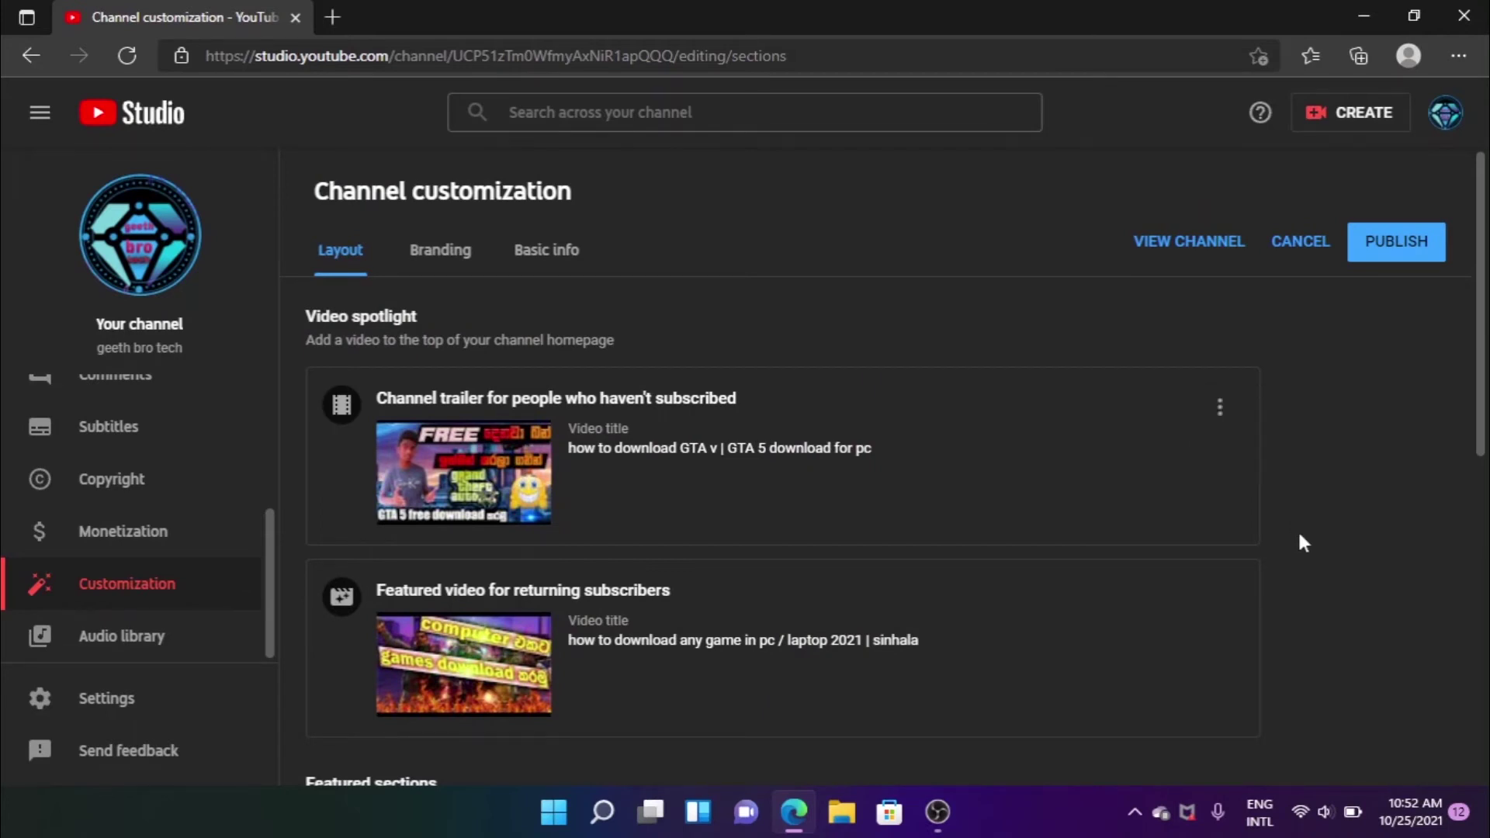
scroll(1297, 535, down, 3)
click(1223, 421)
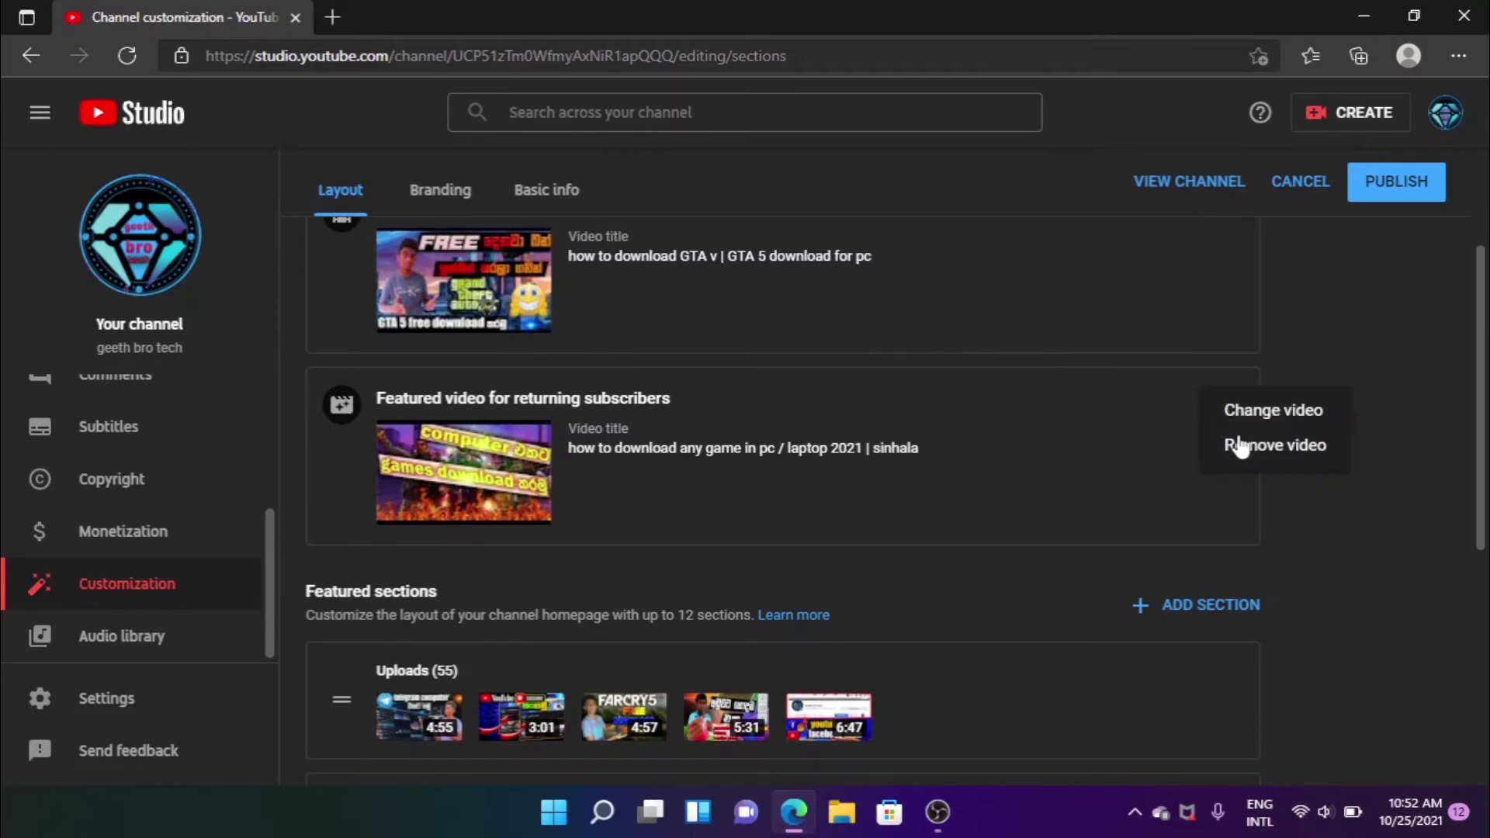
click(1242, 447)
- Remove the channel trailer and publish the emptied spotlight layout
scroll(1247, 450, up, 3)
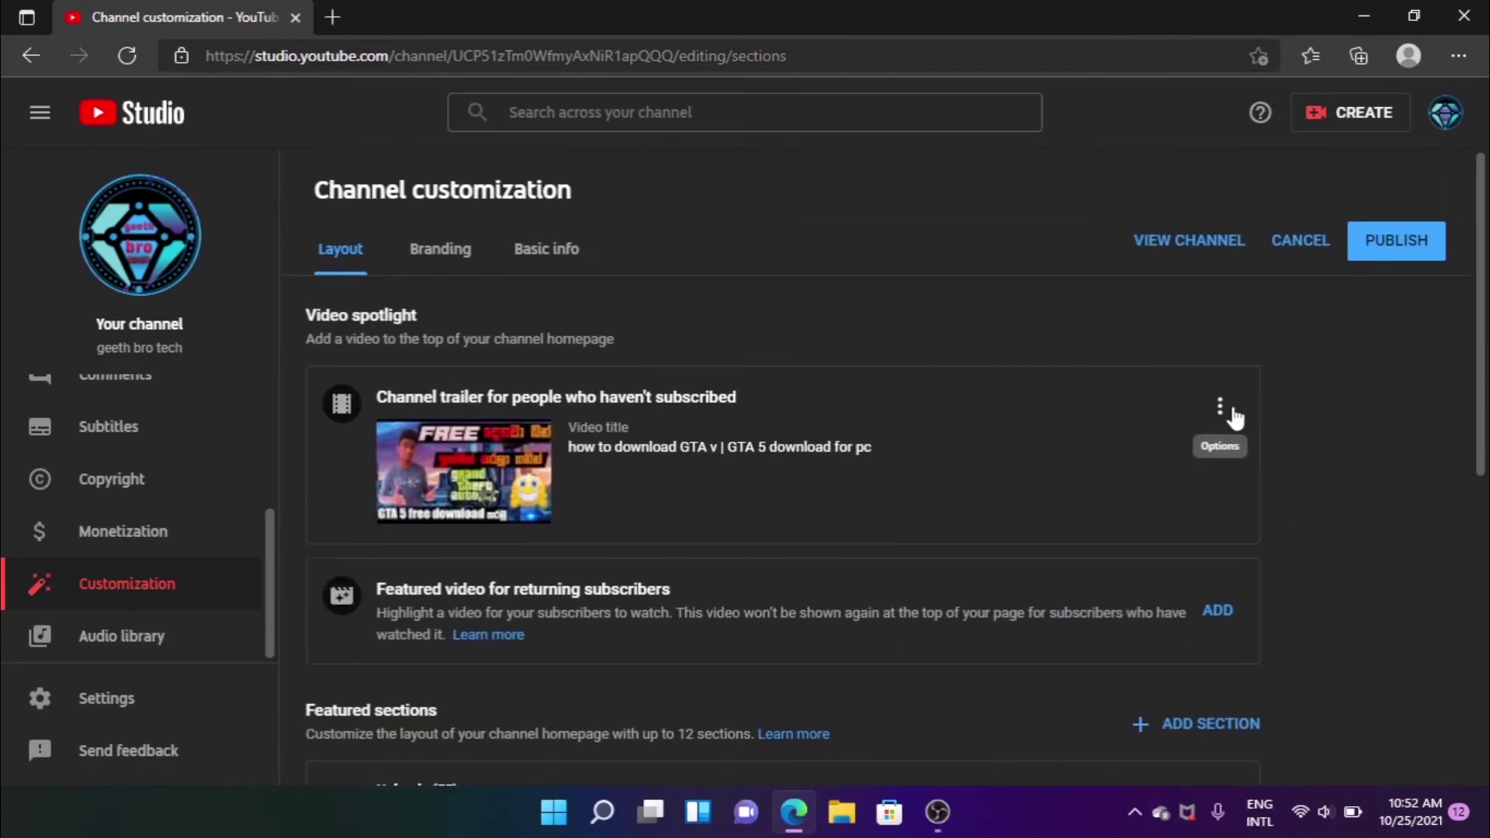
click(1221, 408)
click(1258, 446)
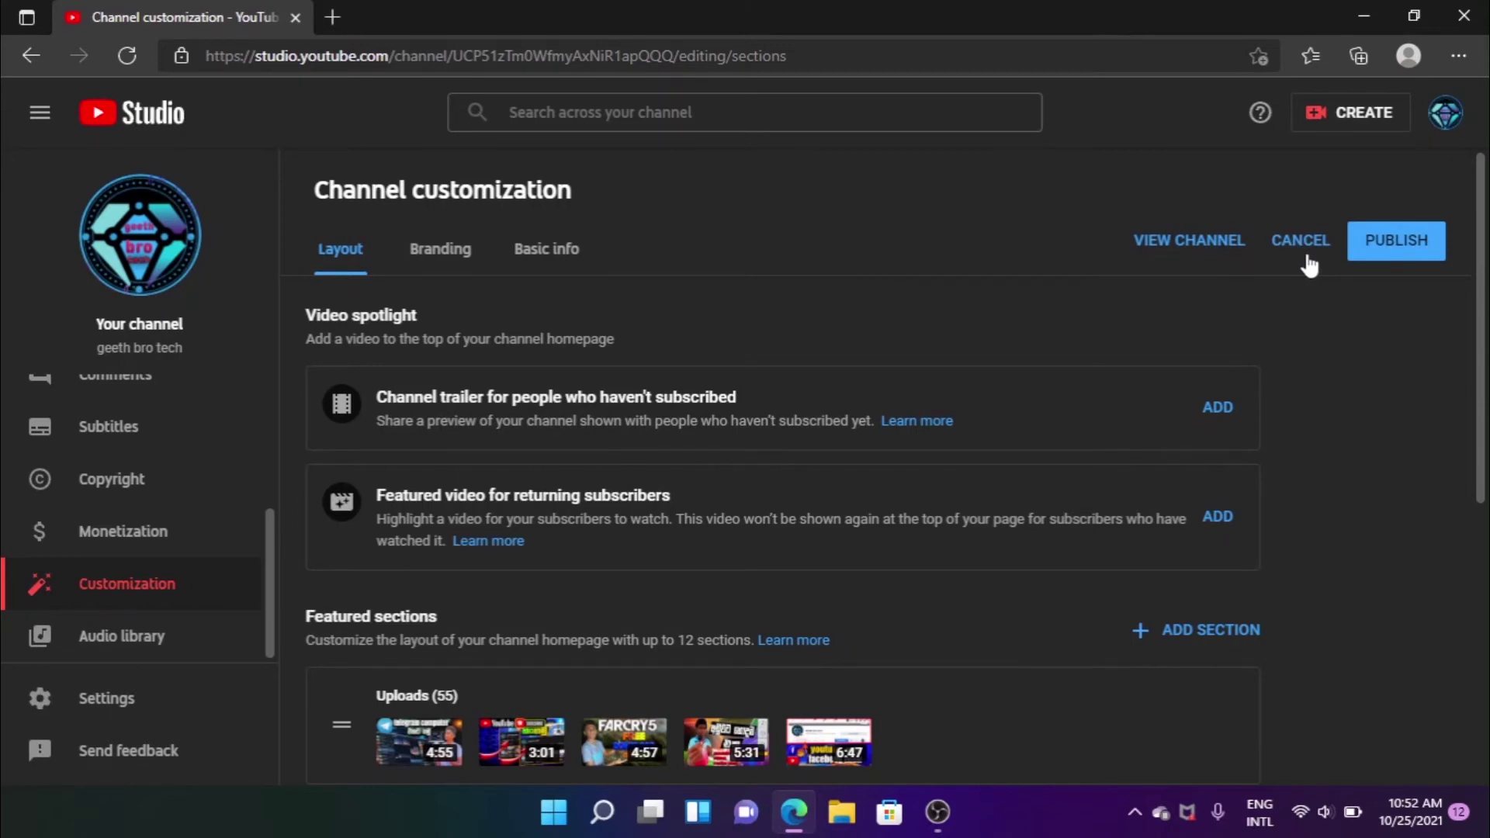
click(1389, 243)
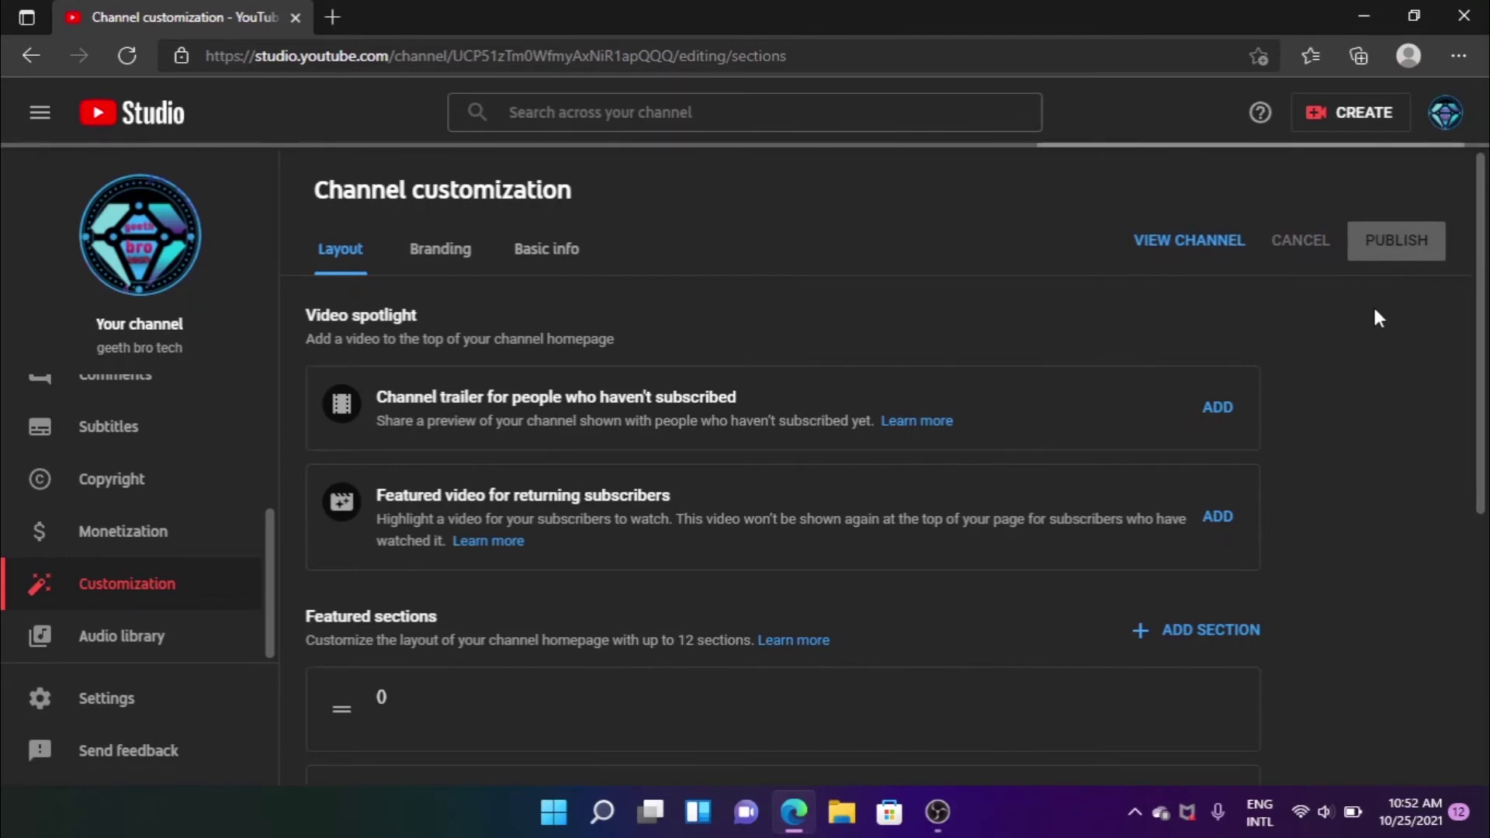
- View the live channel page in a new tab, browse its sections and advance the Uploads row
click(1181, 246)
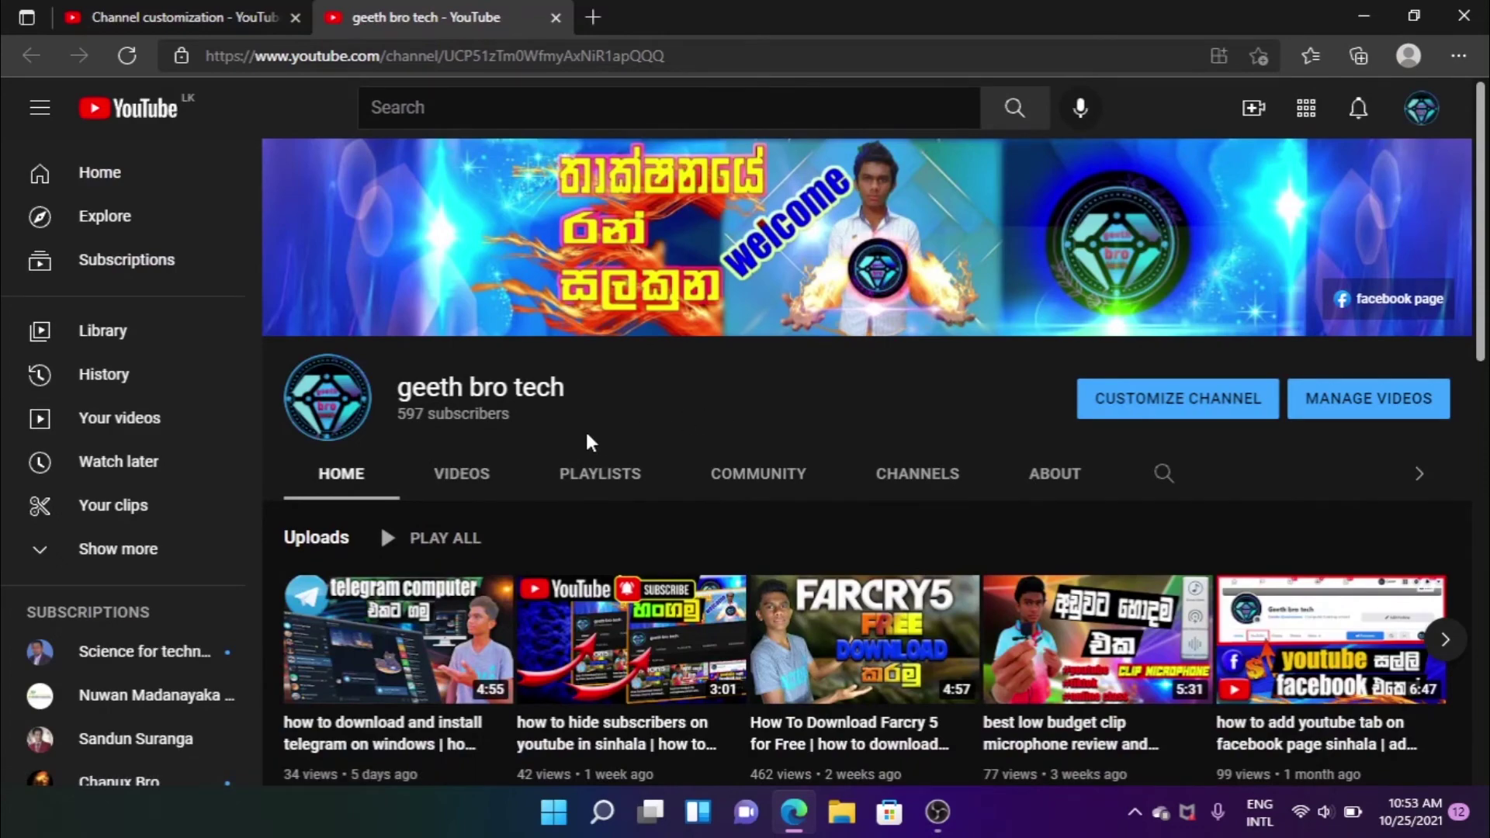
scroll(599, 440, down, 1)
scroll(357, 453, down, 4)
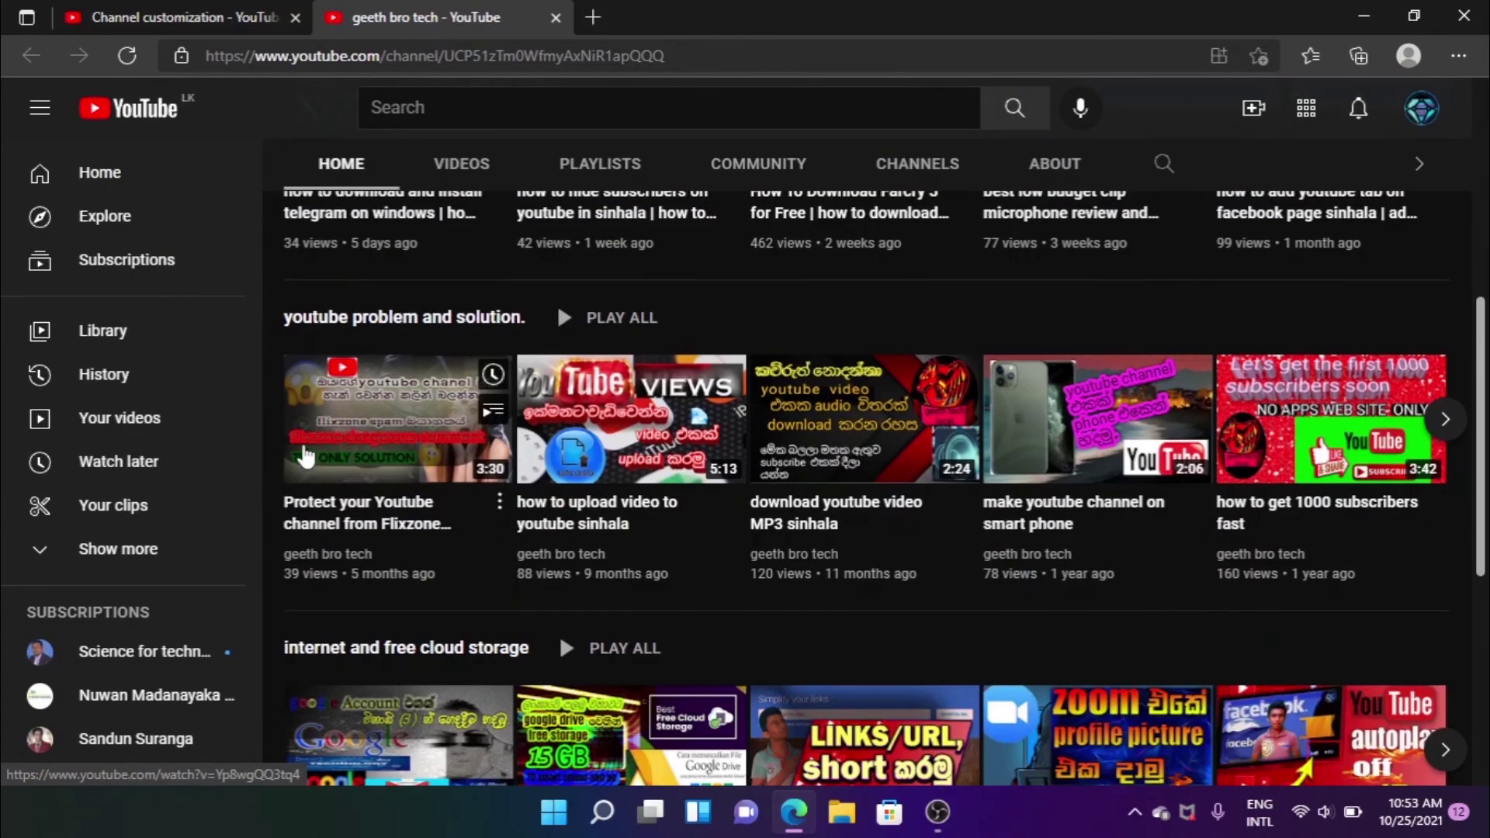
scroll(566, 388, up, 5)
scroll(565, 475, down, 2)
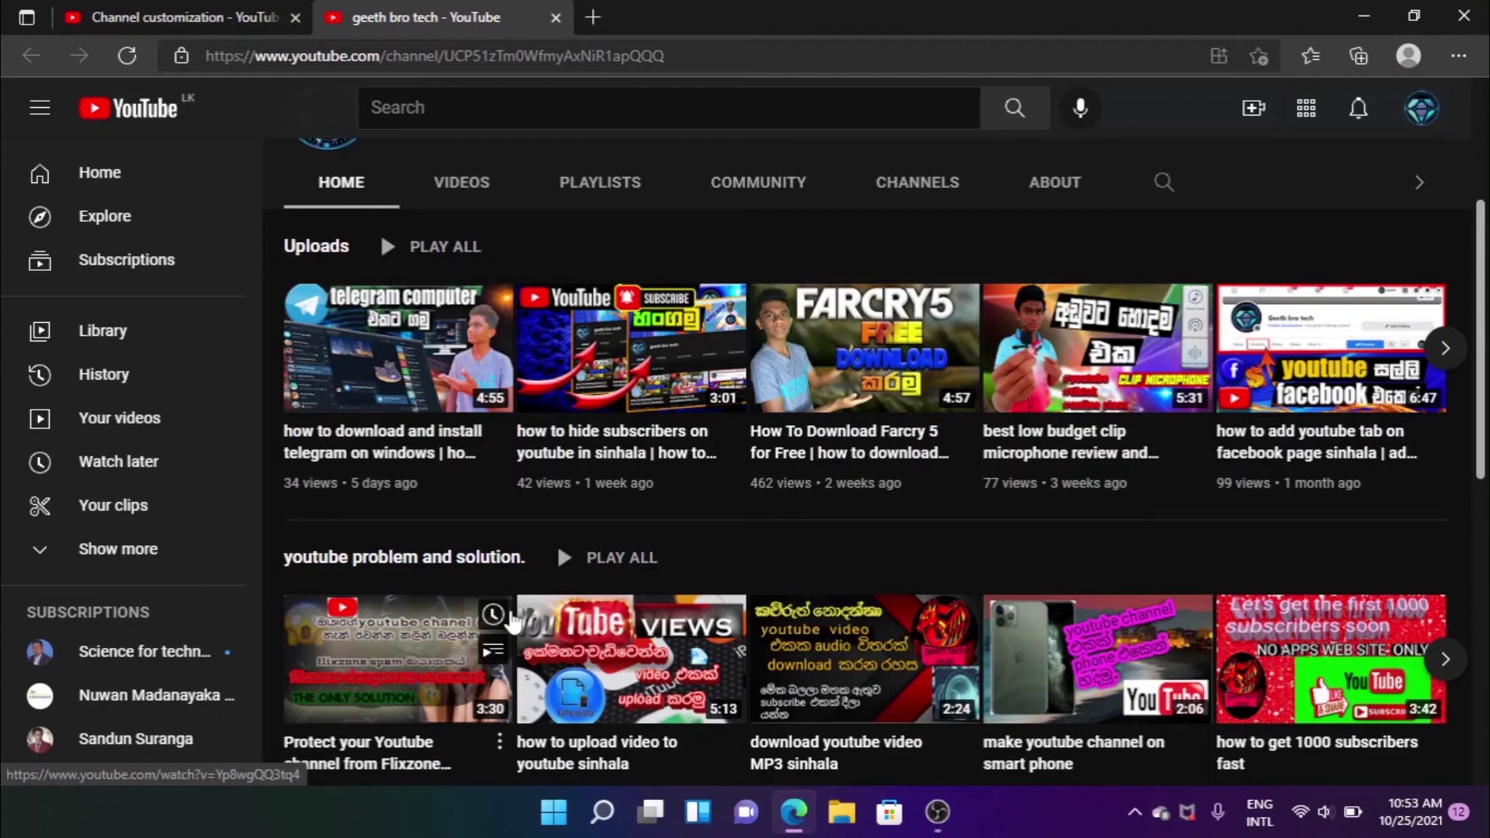
scroll(605, 503, up, 4)
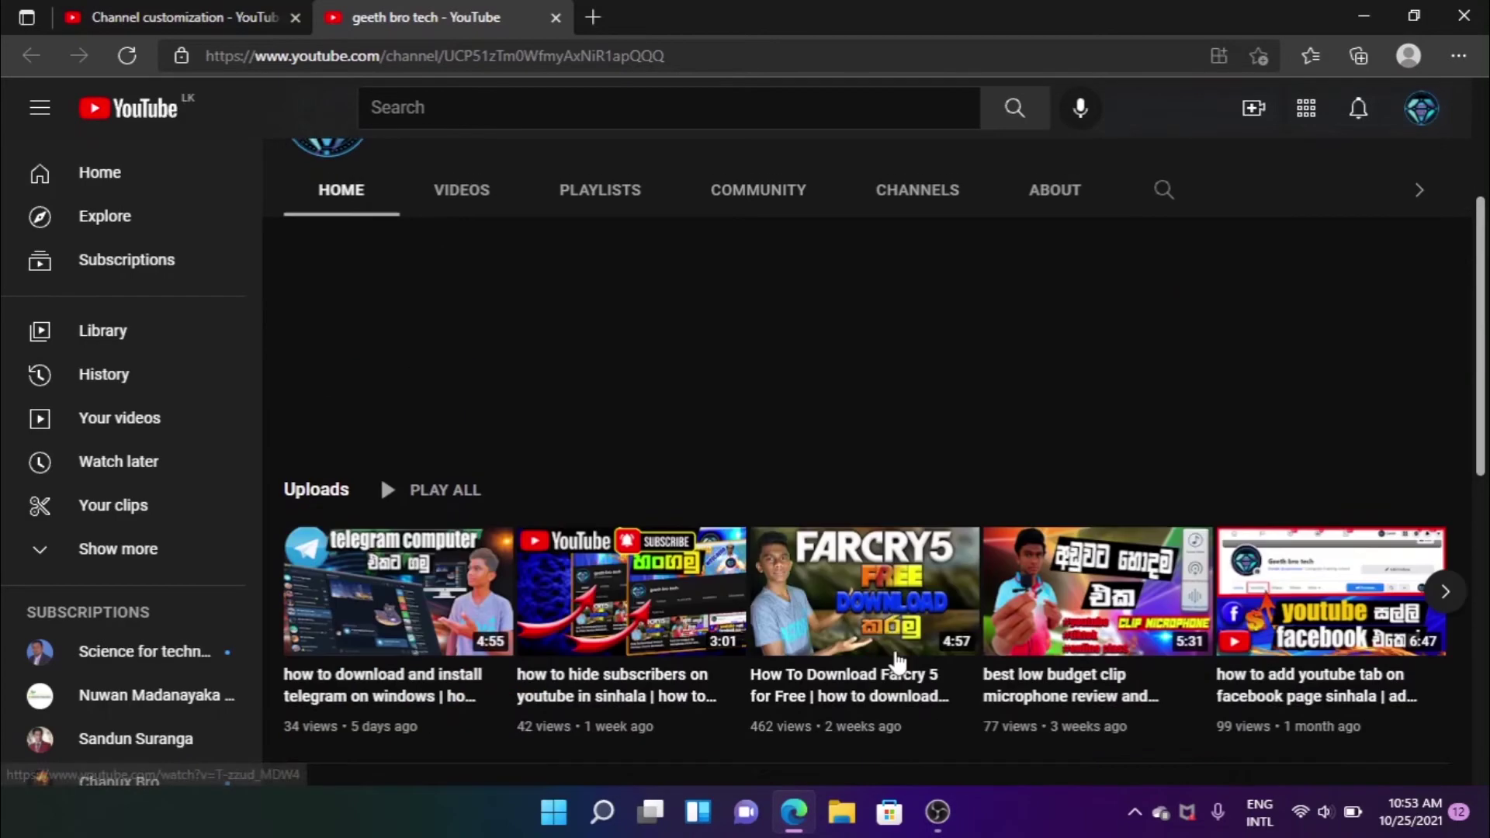
scroll(604, 503, down, 3)
scroll(691, 613, up, 3)
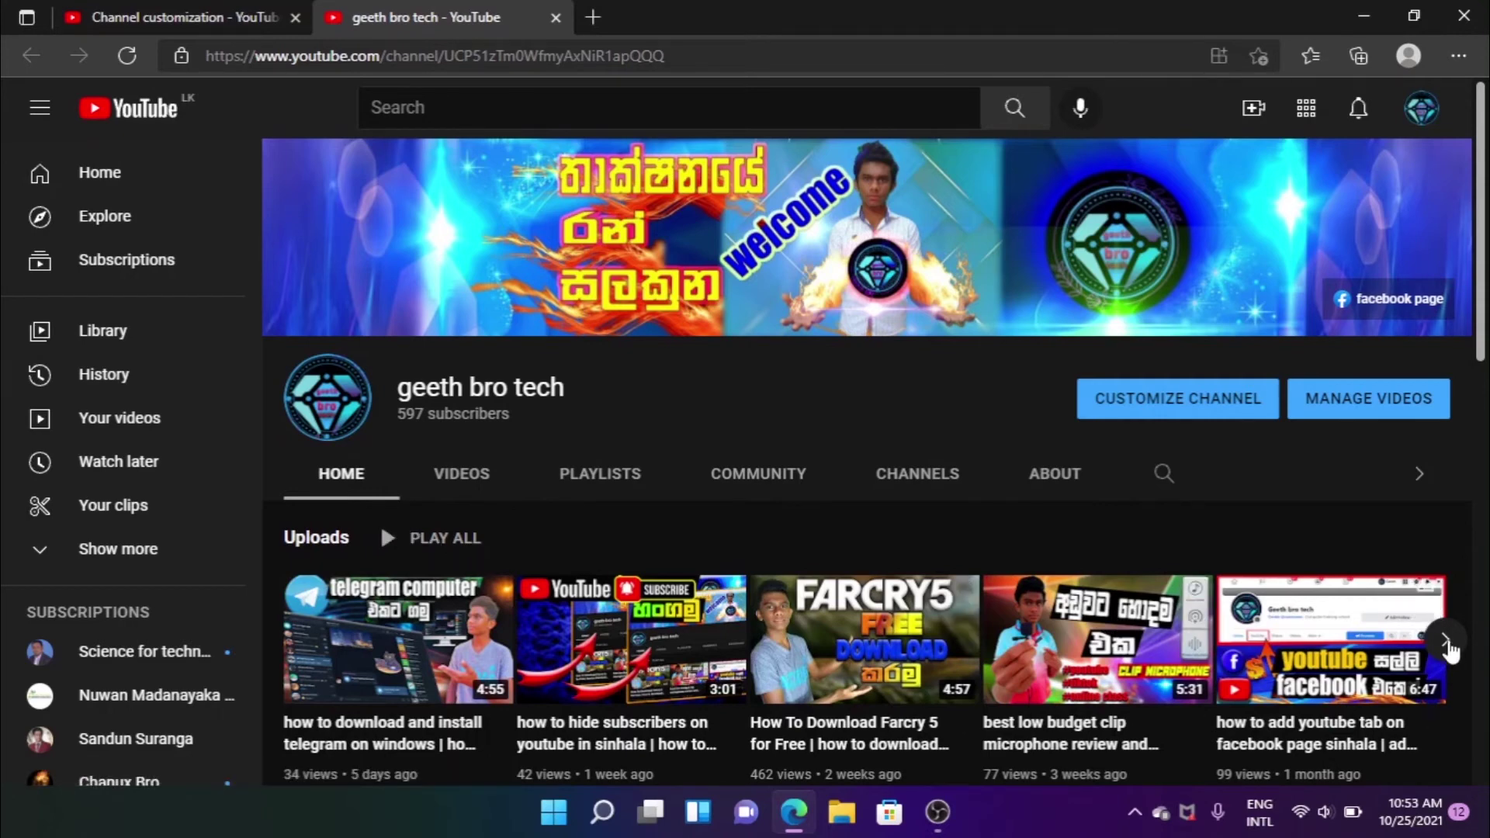
scroll(1441, 644, down, 1)
click(1443, 535)
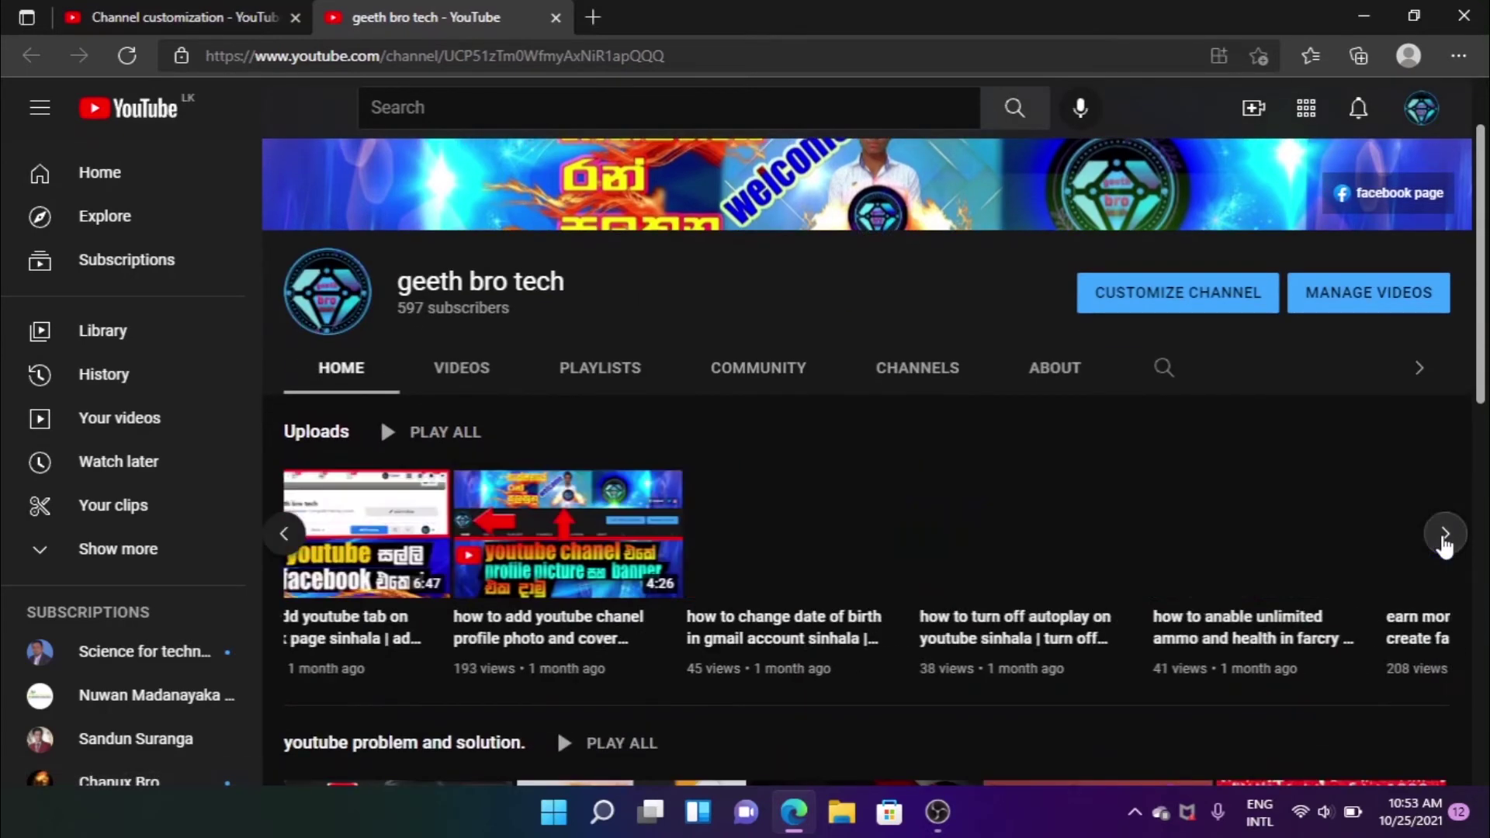
- Review the channel's About tab, reading through the description, details and links sections
click(1054, 367)
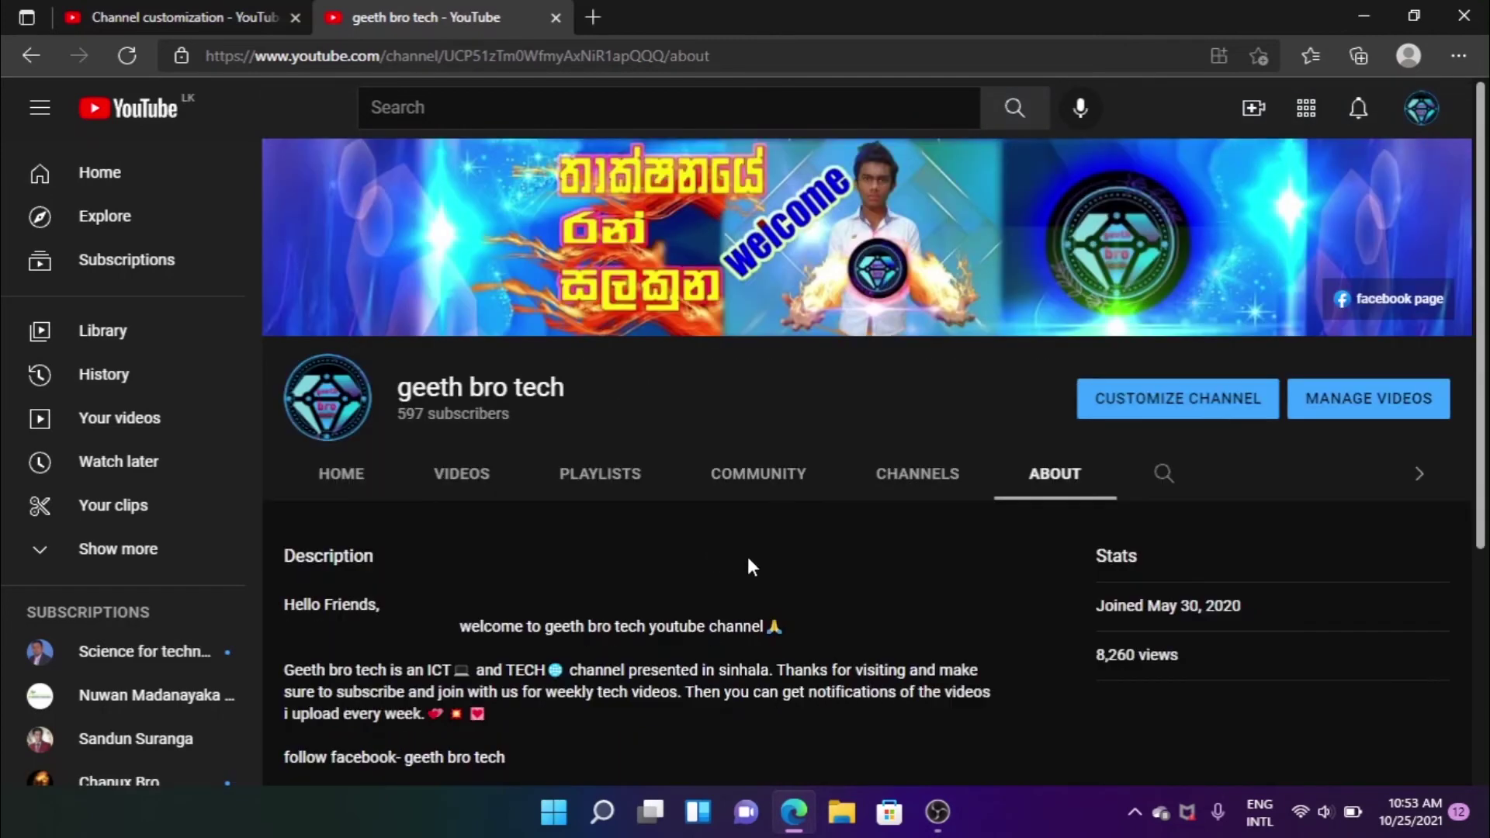
scroll(757, 551, down, 4)
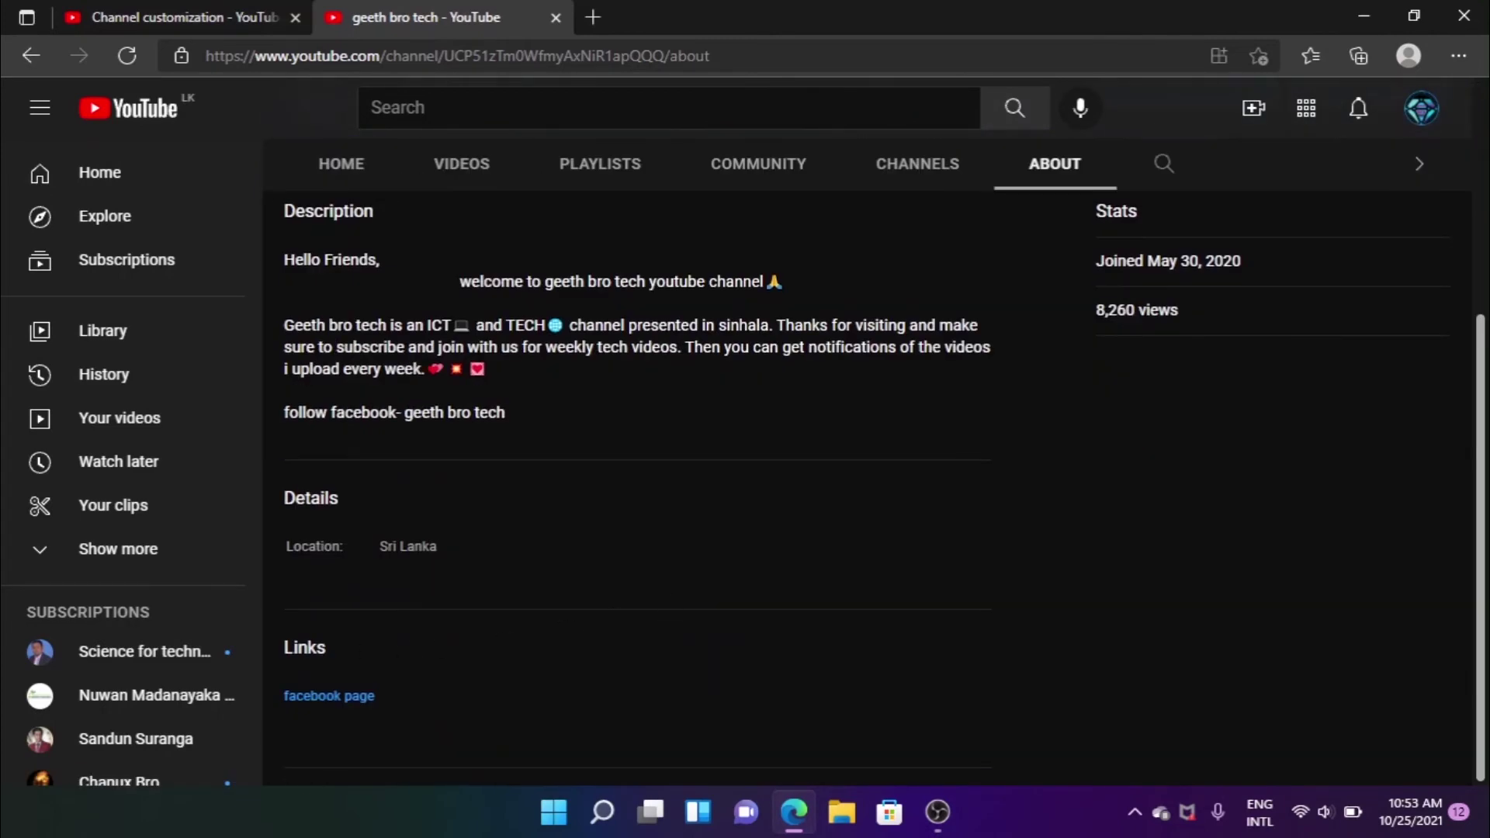
drag(278, 641, 397, 646)
click(398, 645)
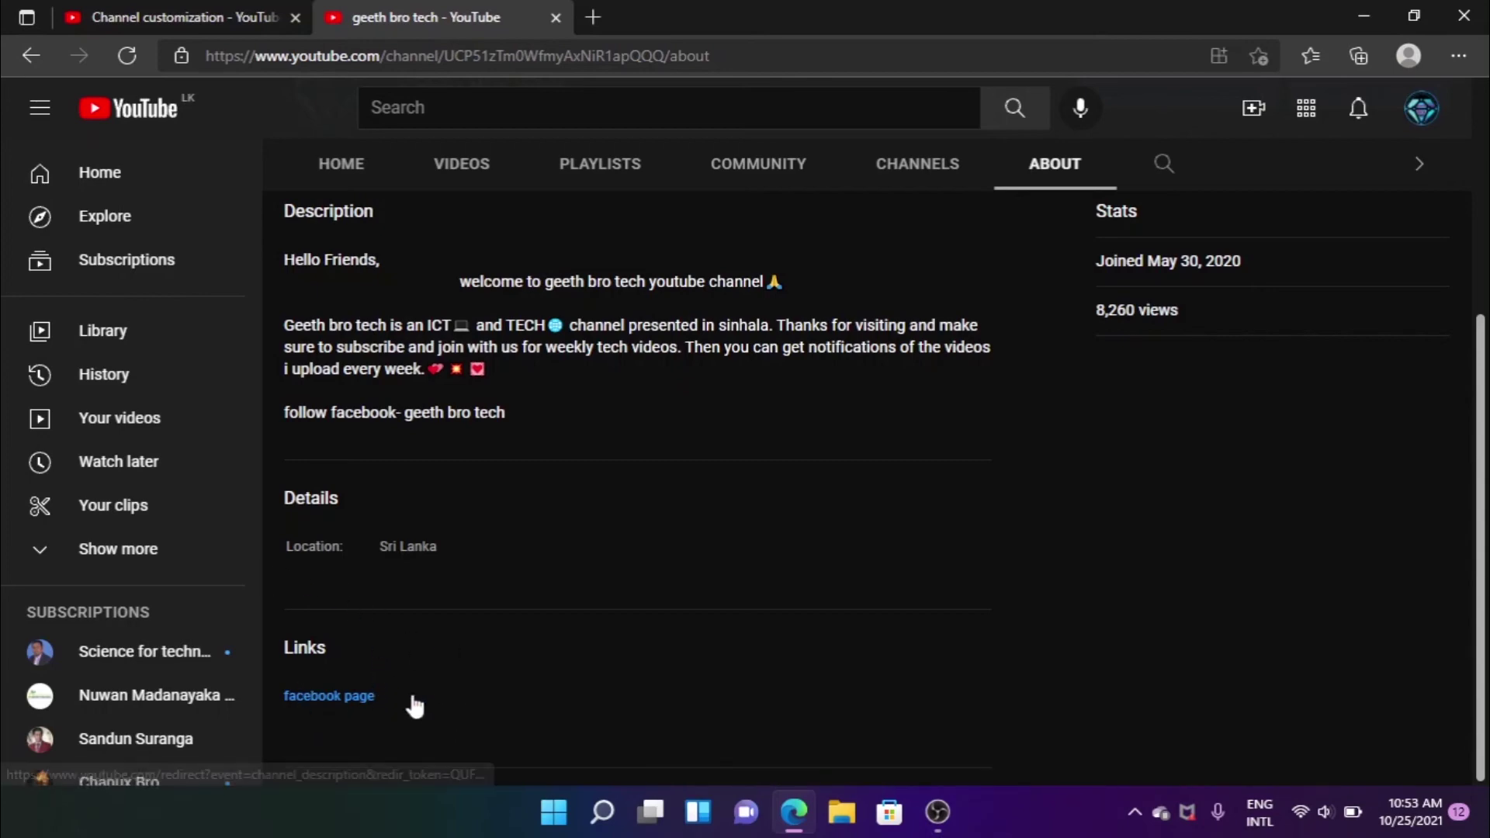
scroll(748, 699, up, 5)
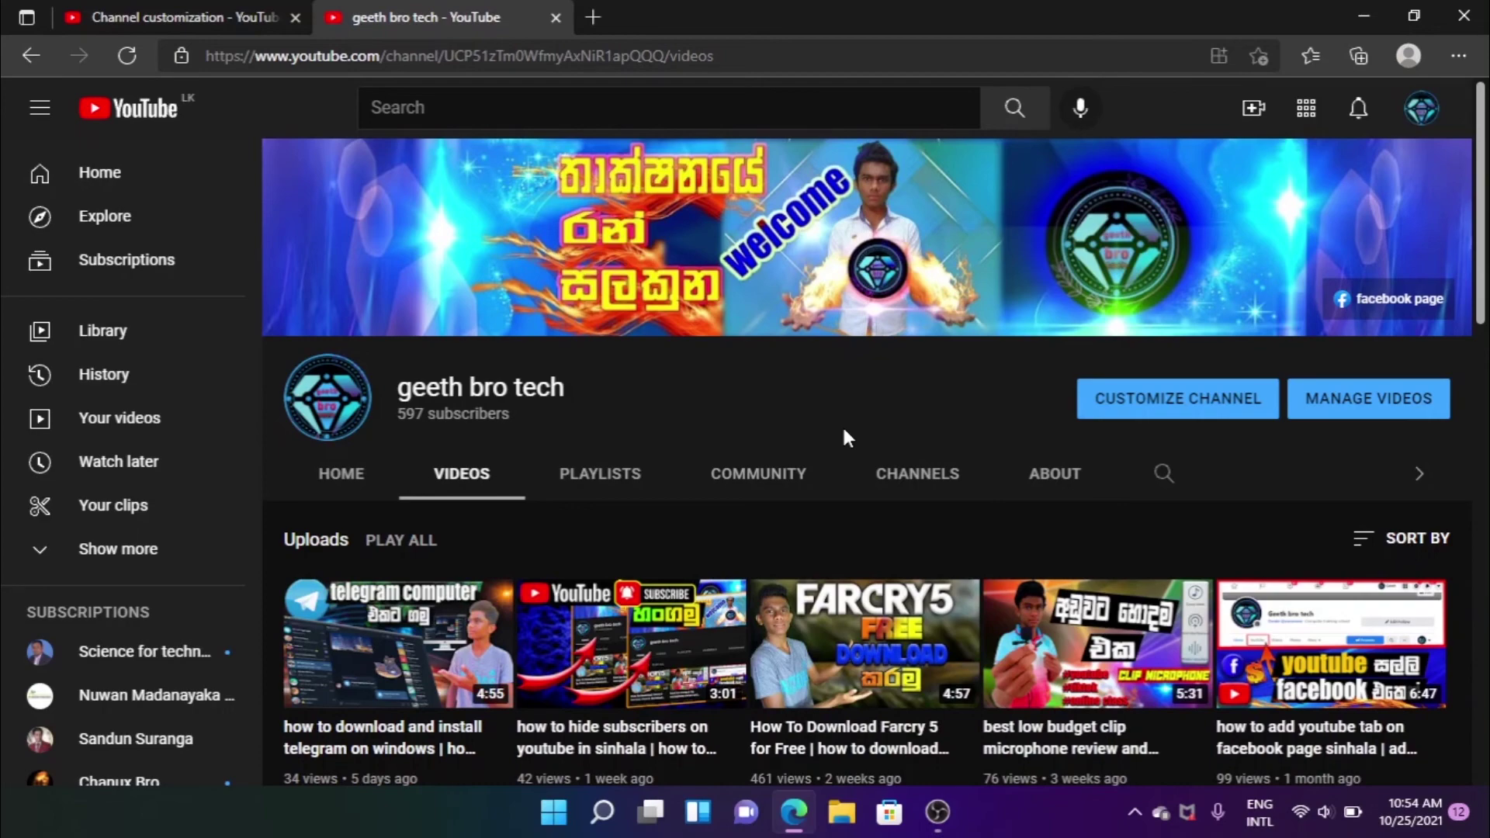
scroll(844, 431, down, 5)
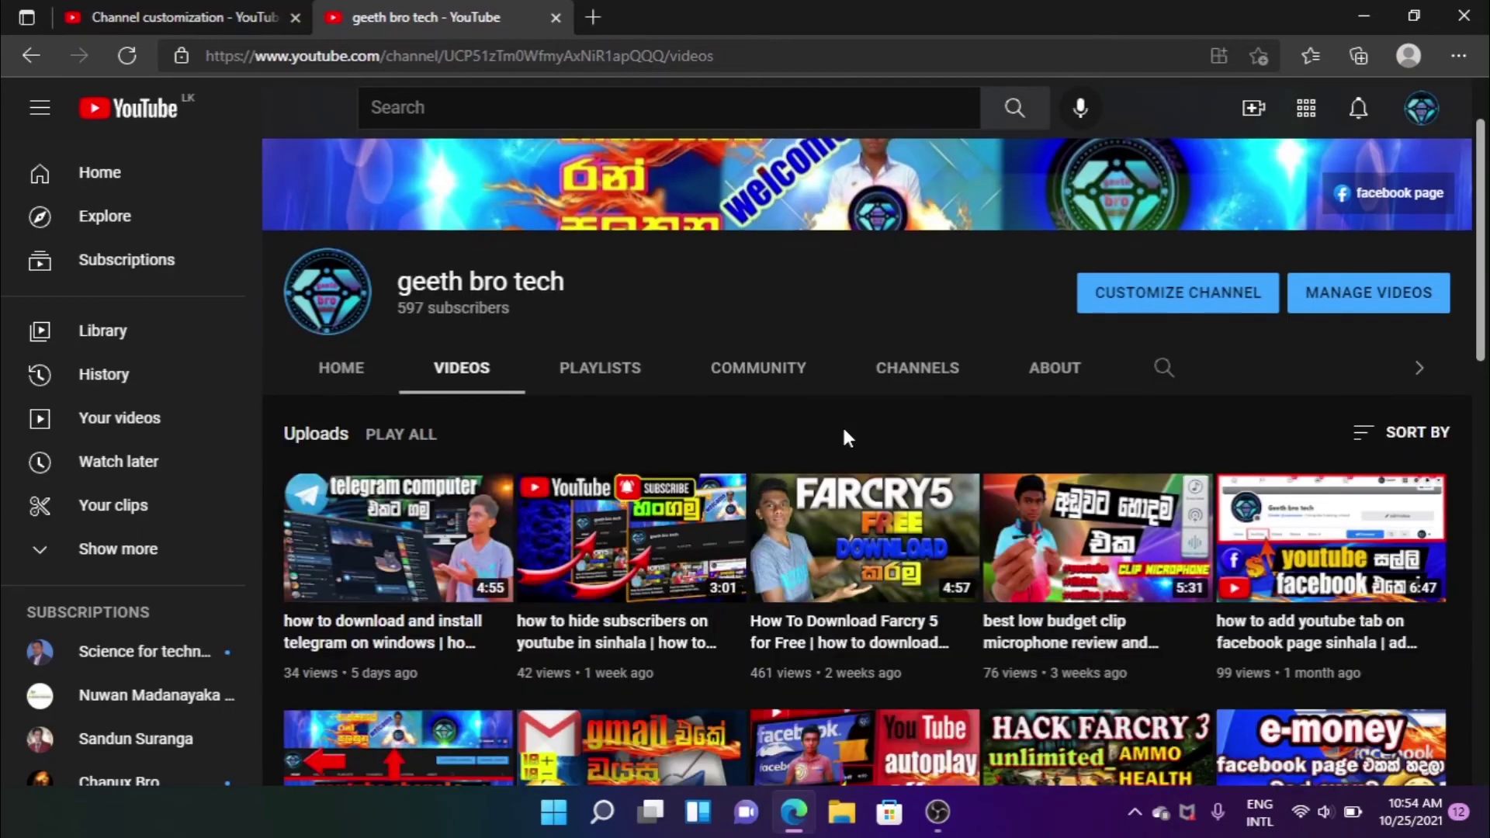